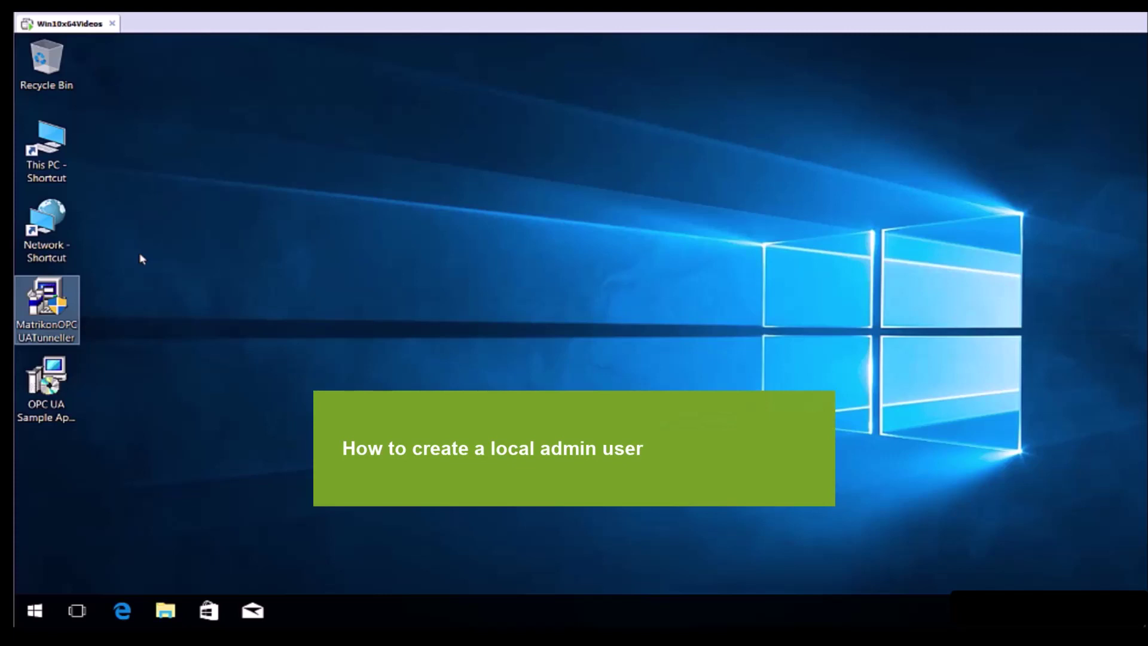
- Launch Computer Management from This PC's Manage entry in File Explorer
{"action": "left_click", "coordinate": [183, 290]}
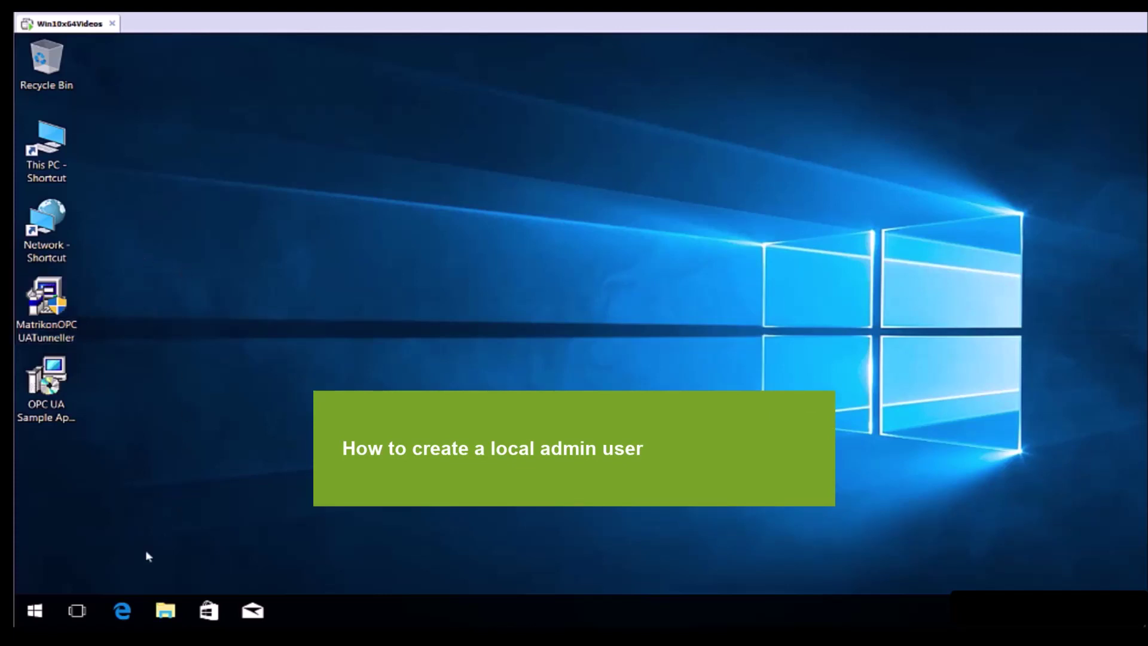
{"action": "left_click", "coordinate": [165, 611]}
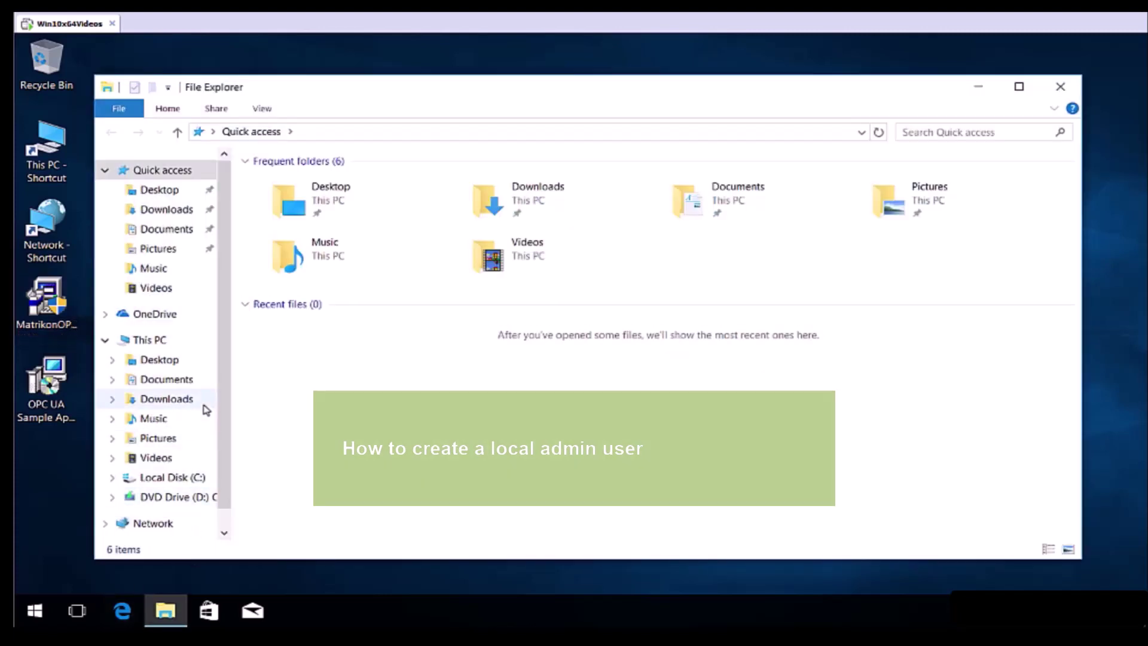
{"action": "right_click", "coordinate": [144, 343]}
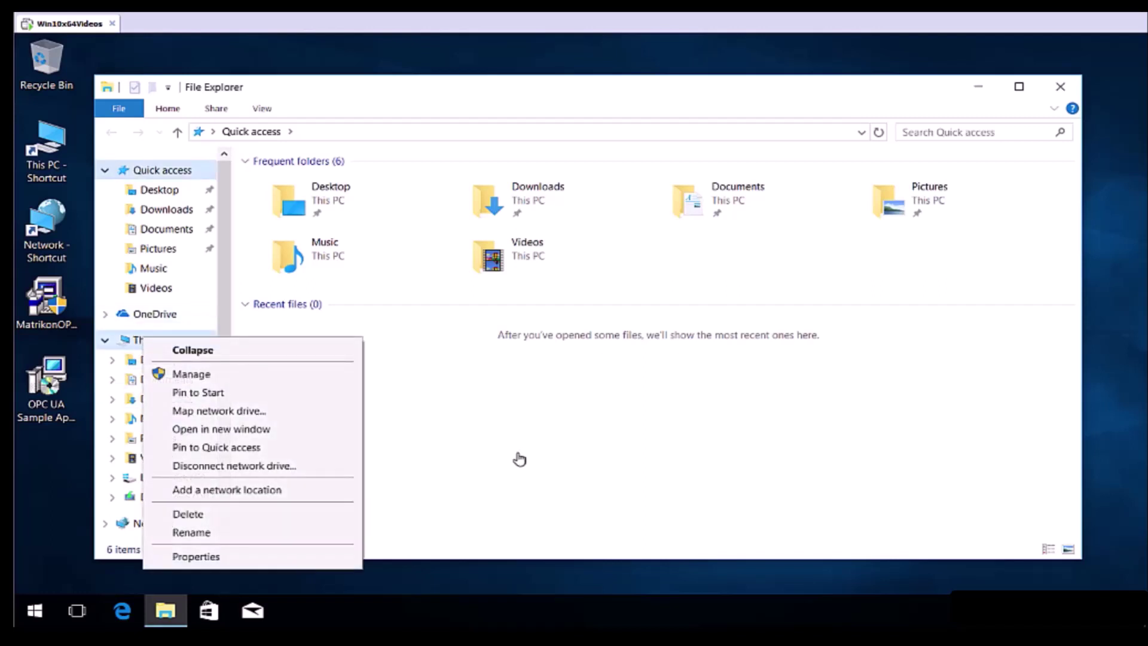
{"action": "left_click", "coordinate": [230, 375]}
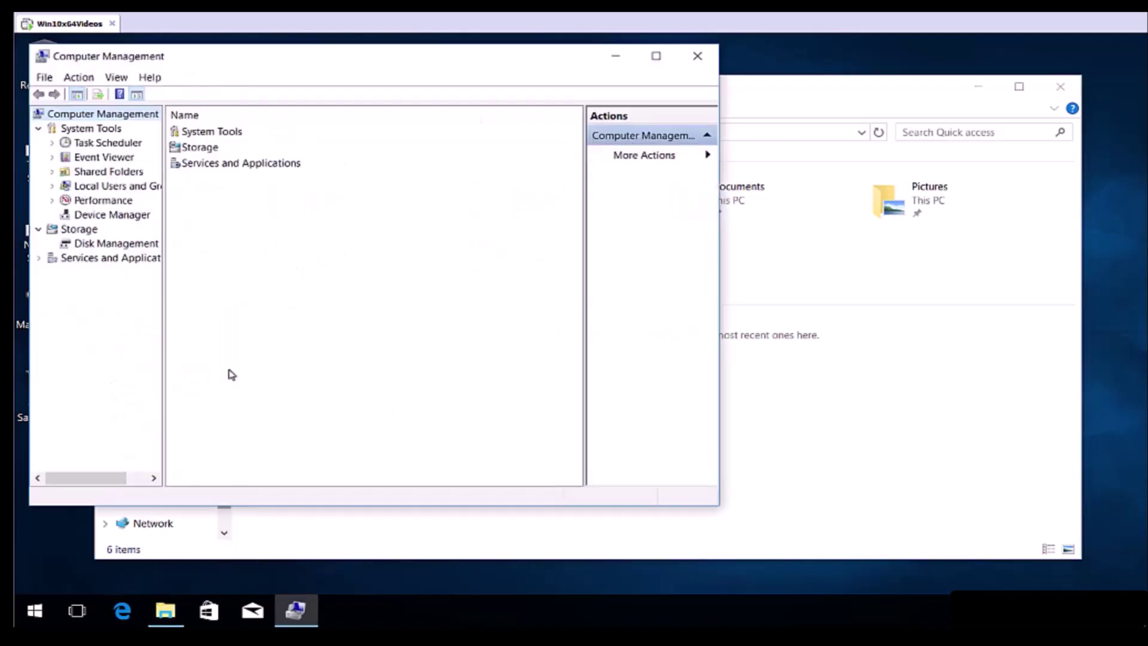
- Go to Local Users and Groups > Users and start a new local user
{"action": "left_click", "coordinate": [93, 186]}
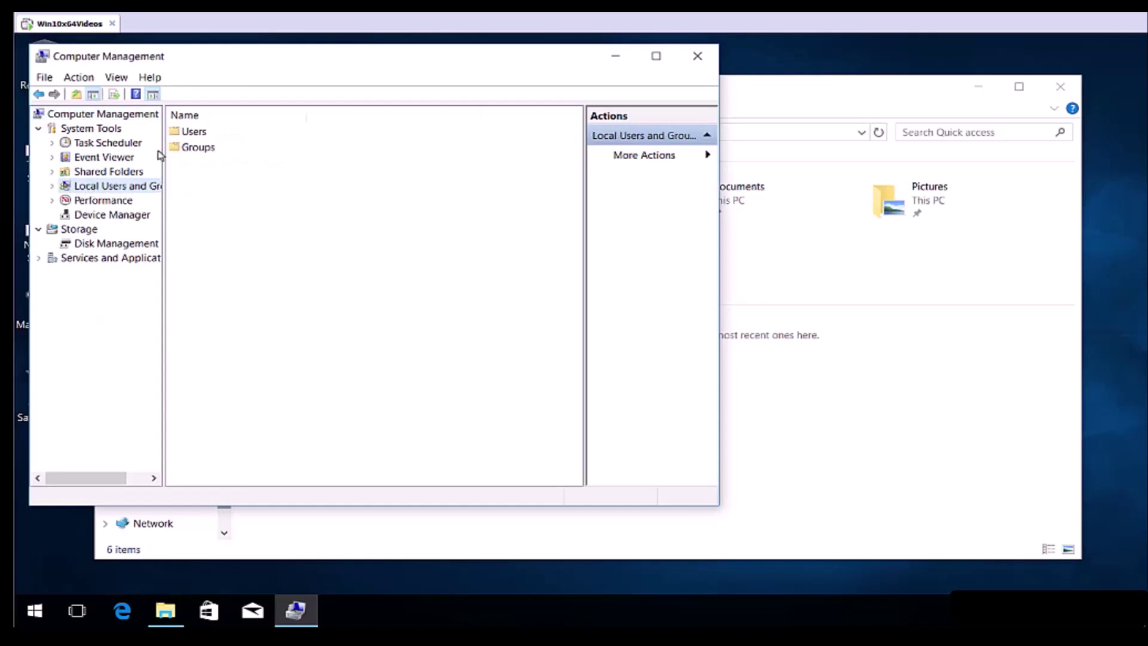
{"action": "double_click", "coordinate": [190, 133]}
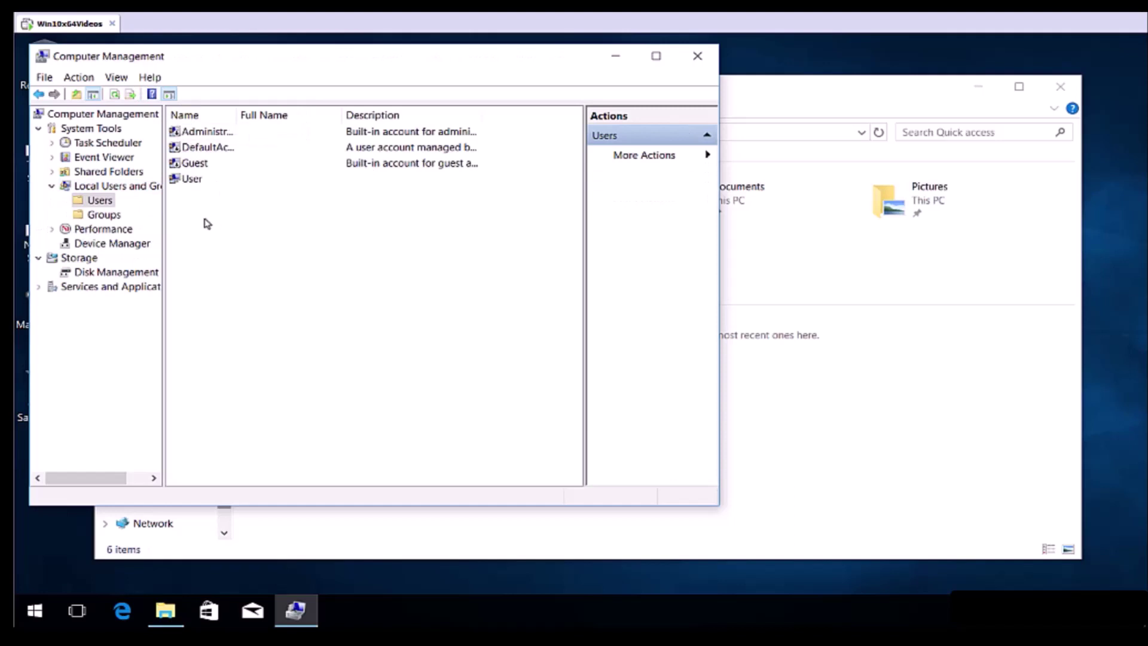
{"action": "right_click", "coordinate": [207, 223]}
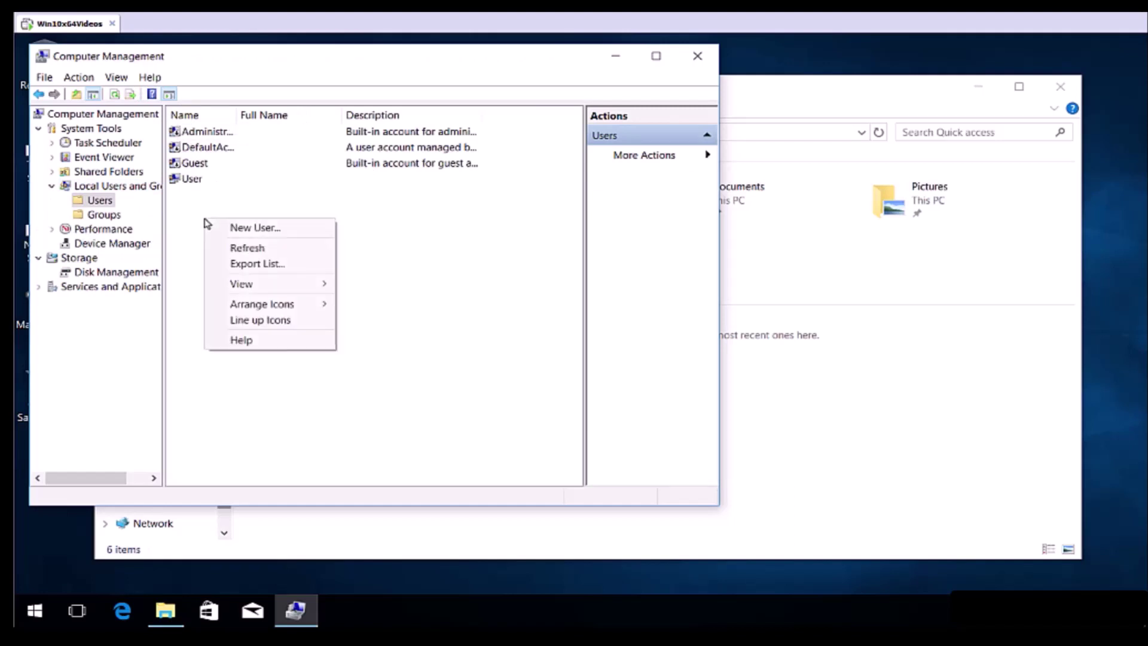
{"action": "left_click", "coordinate": [242, 231]}
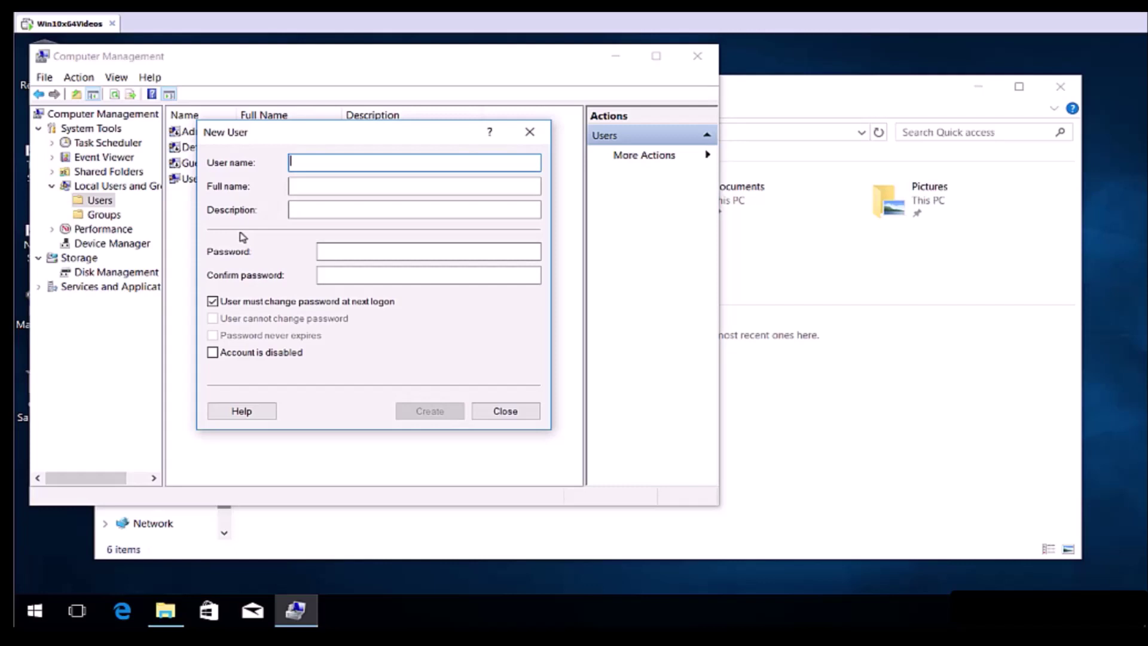
- Create user OPCUser with a password that never expires and cannot be changed
{"action": "type", "text": "OPCUser"}
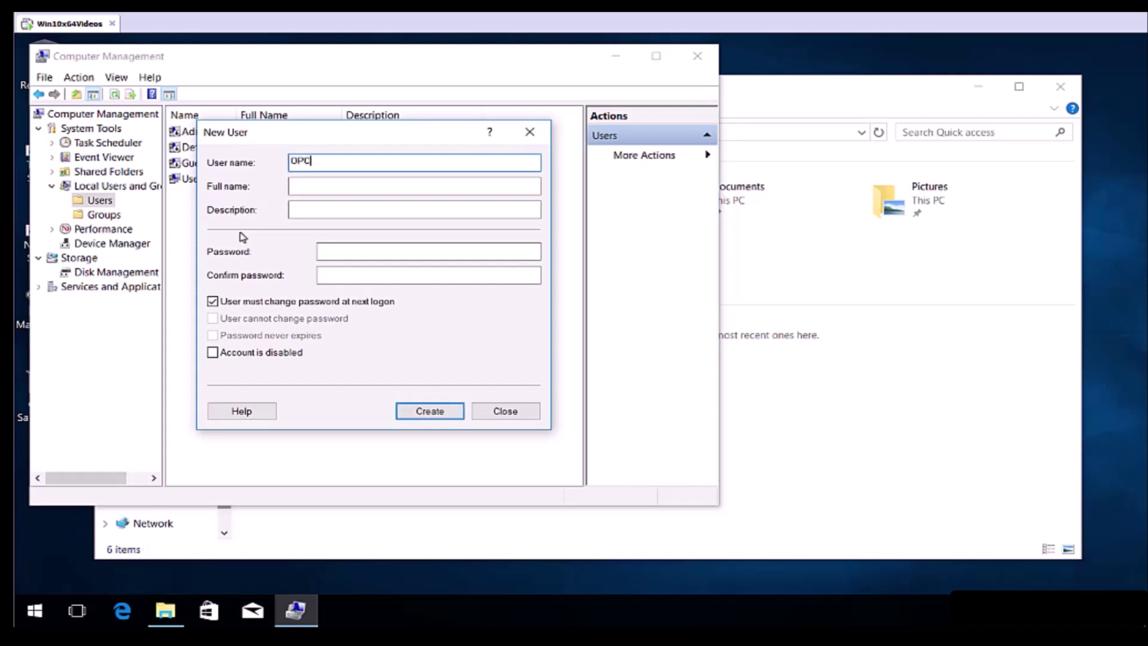
{"action": "key", "text": "Tab"}
{"action": "key", "text": "Tab"}
{"action": "key", "text": "Tab"}
{"action": "type", "text": "abcdefg"}
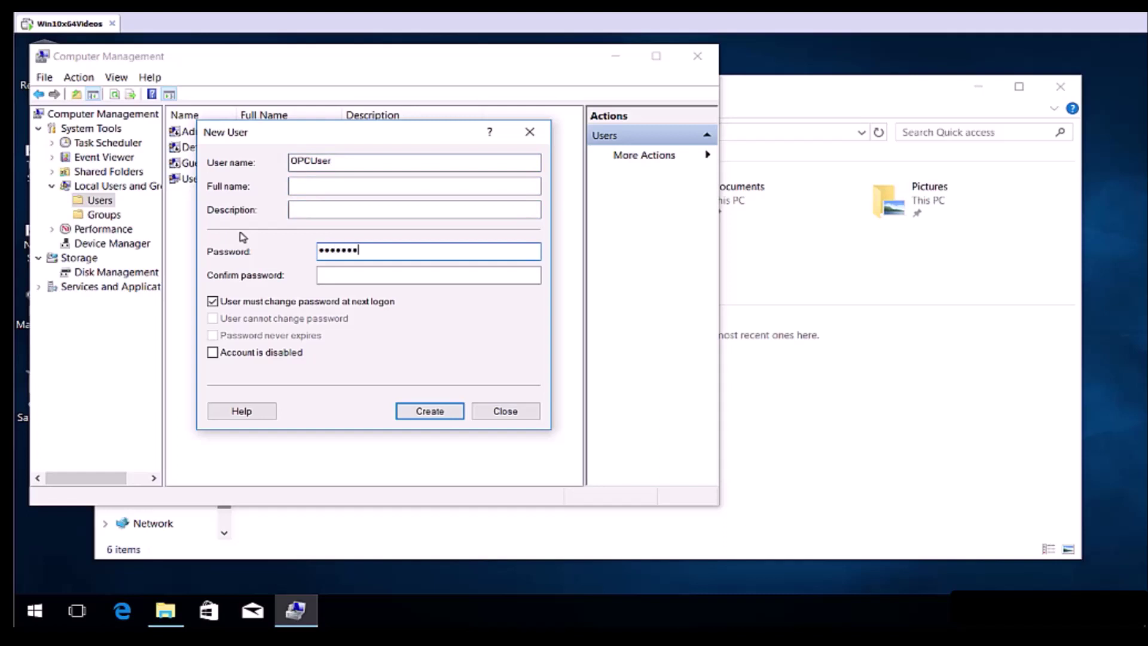
{"action": "key", "text": "Tab"}
{"action": "type", "text": "abcdefg"}
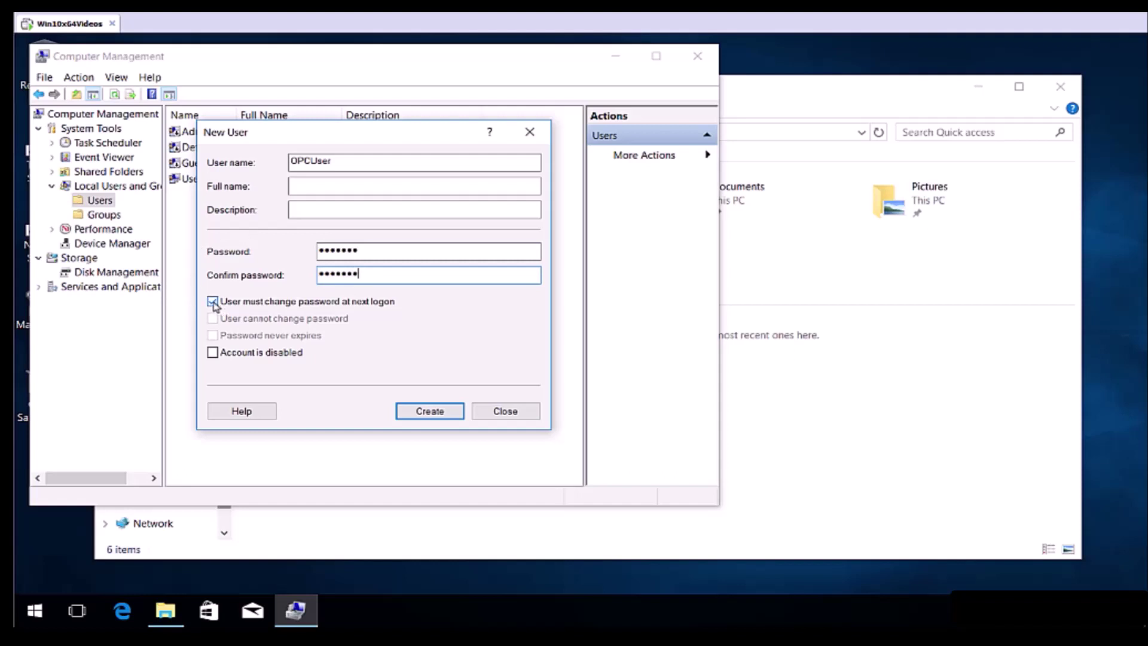
{"action": "left_click", "coordinate": [213, 302]}
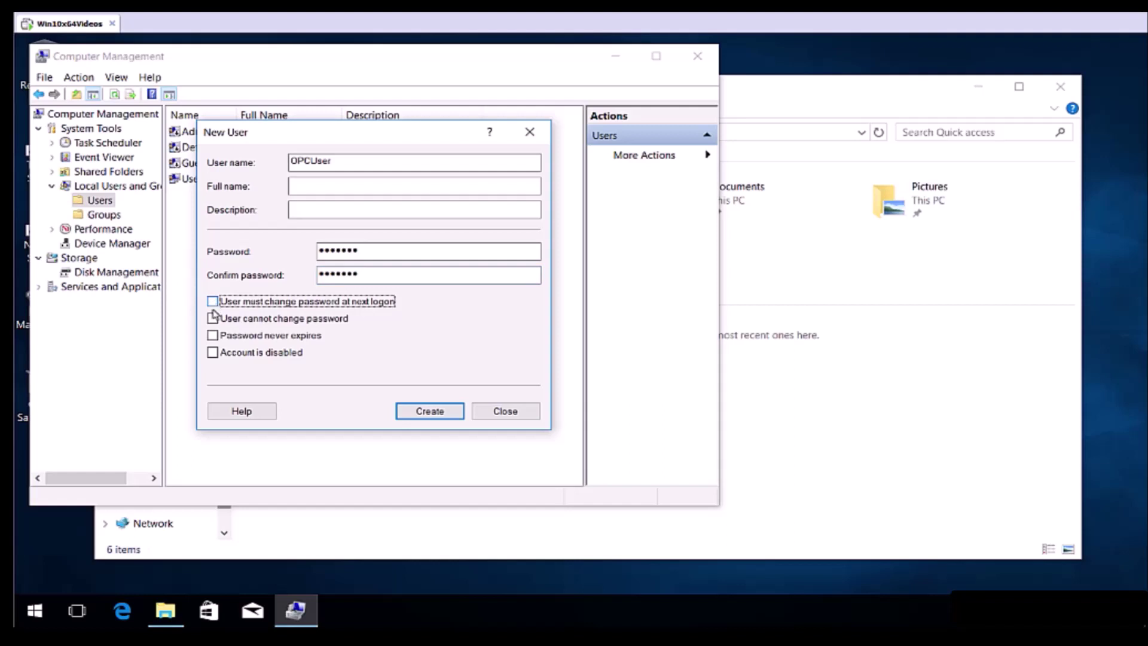
{"action": "left_click", "coordinate": [213, 336]}
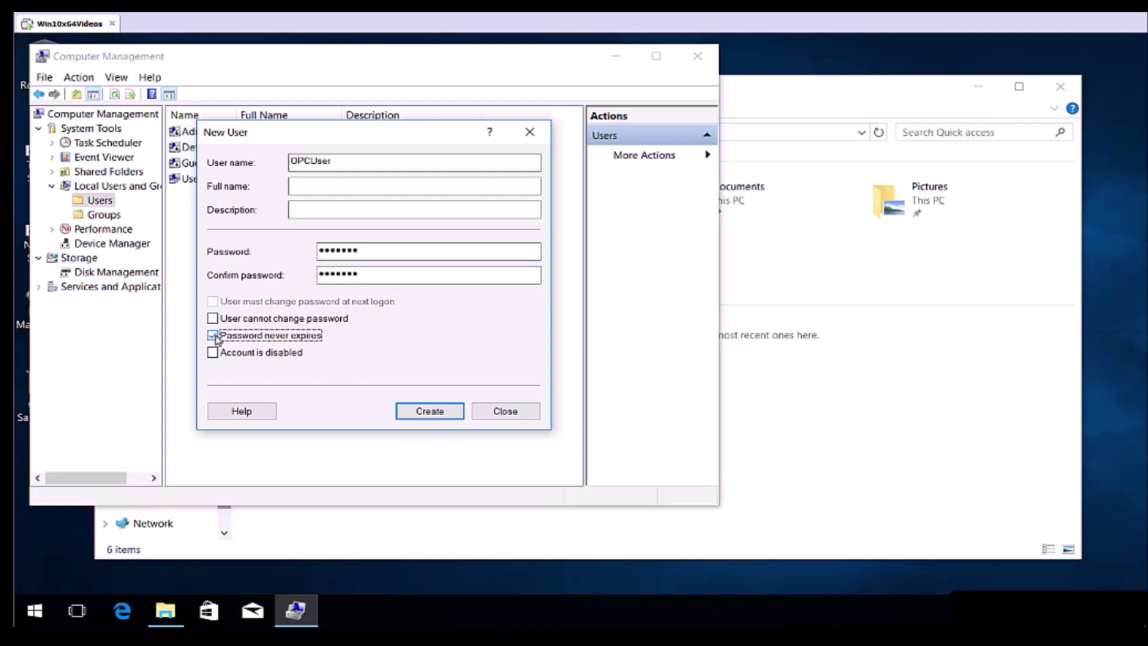
{"action": "left_click", "coordinate": [213, 320]}
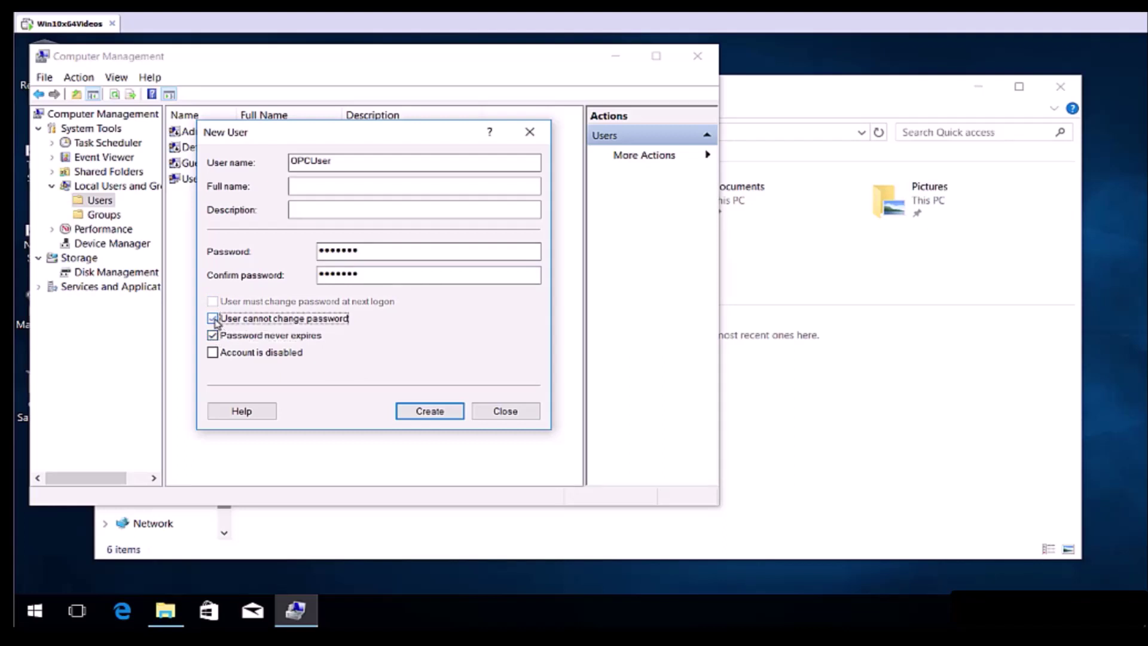
{"action": "left_click", "coordinate": [432, 410]}
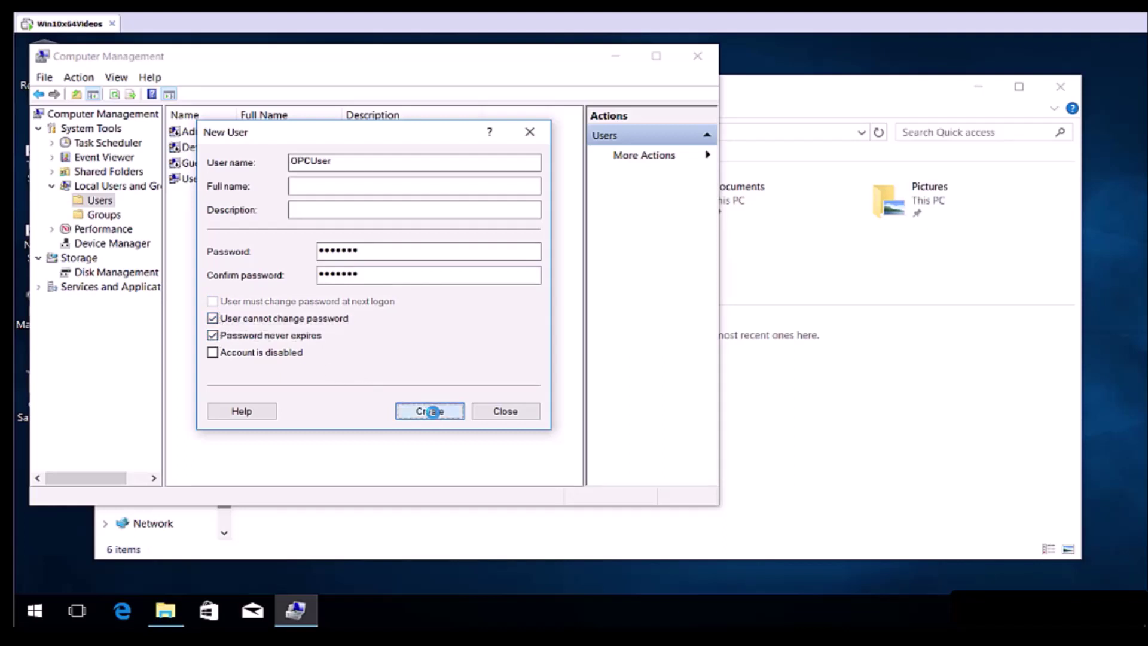
{"action": "left_click", "coordinate": [505, 413]}
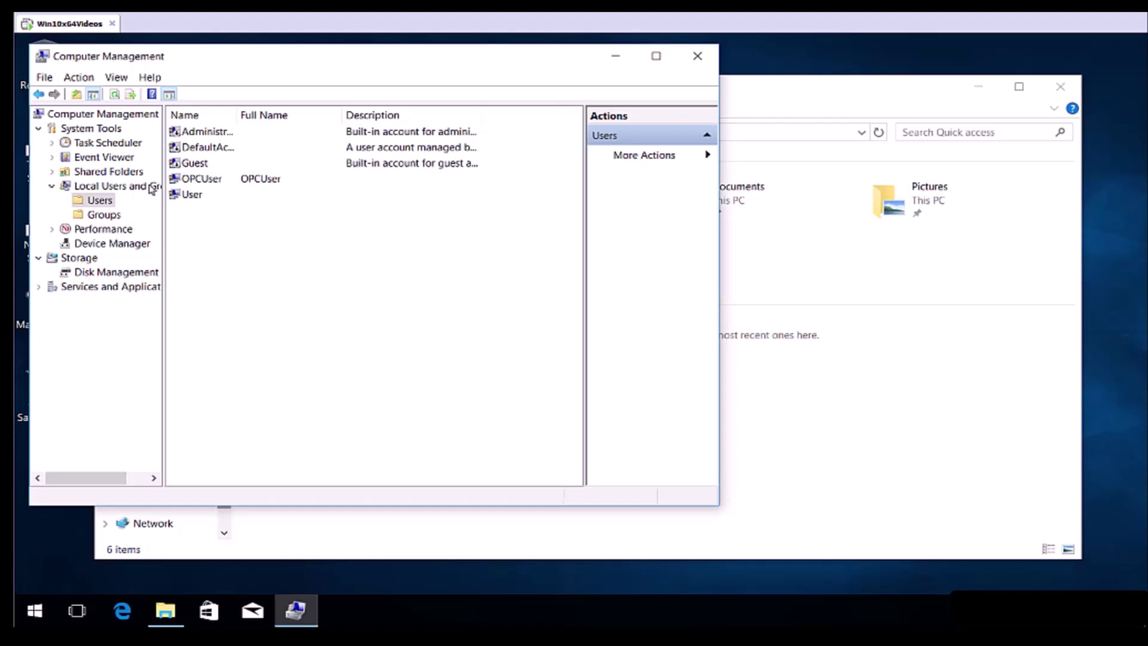
- Add OPCUser to the Administrators group in its Member Of properties and apply
{"action": "double_click", "coordinate": [207, 184]}
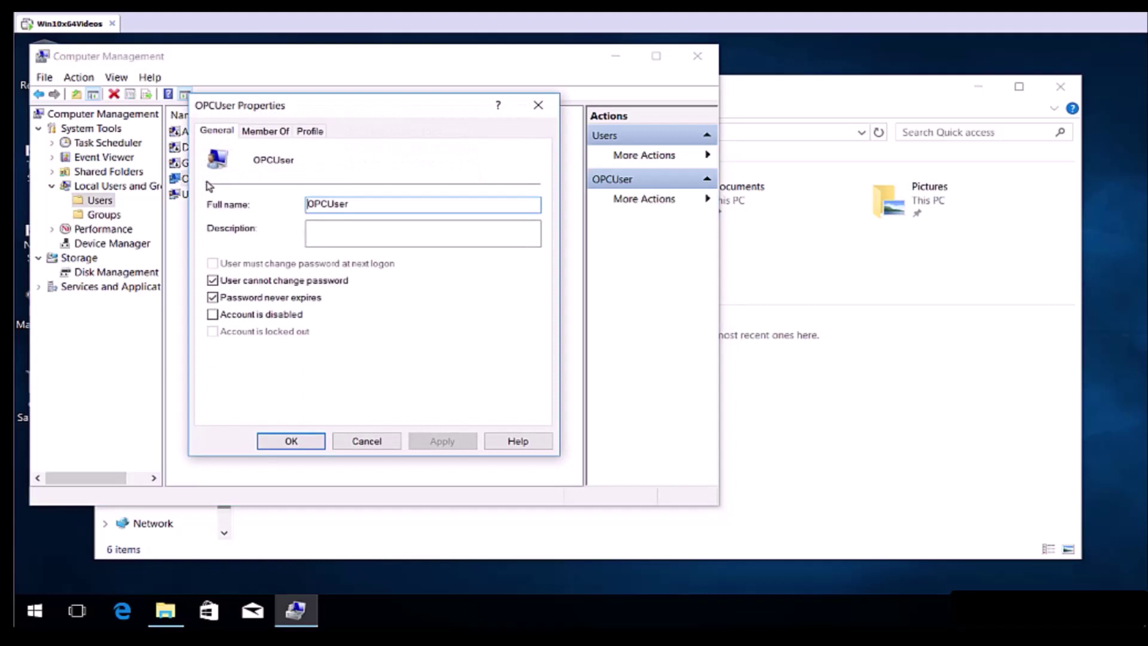
{"action": "left_click", "coordinate": [259, 132]}
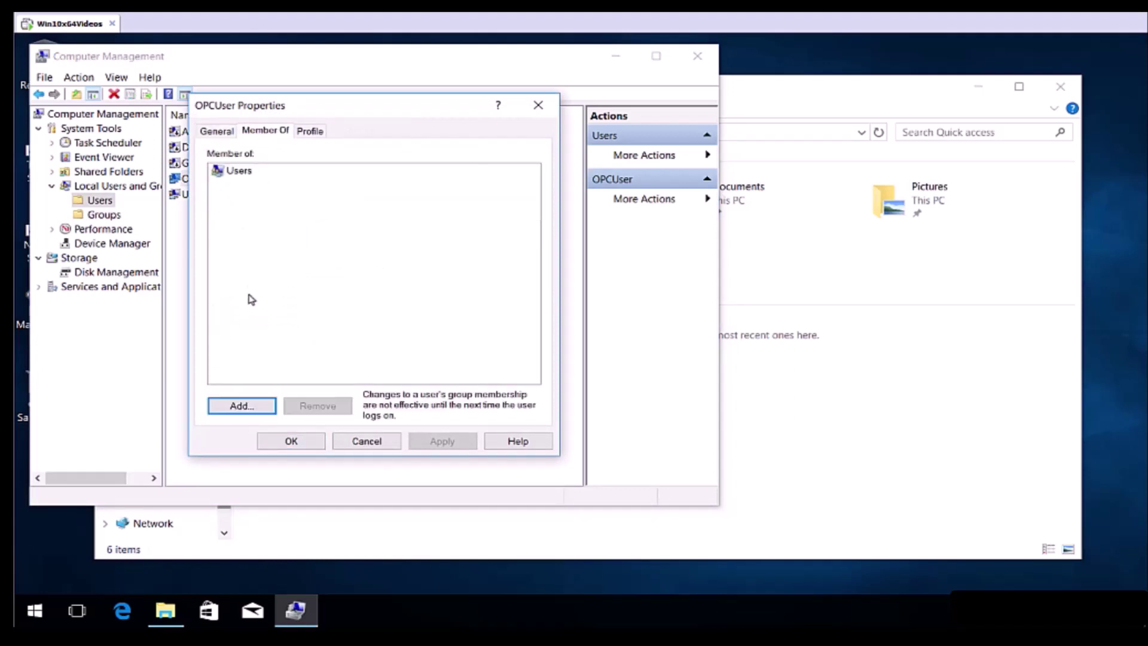
{"action": "left_click", "coordinate": [242, 405]}
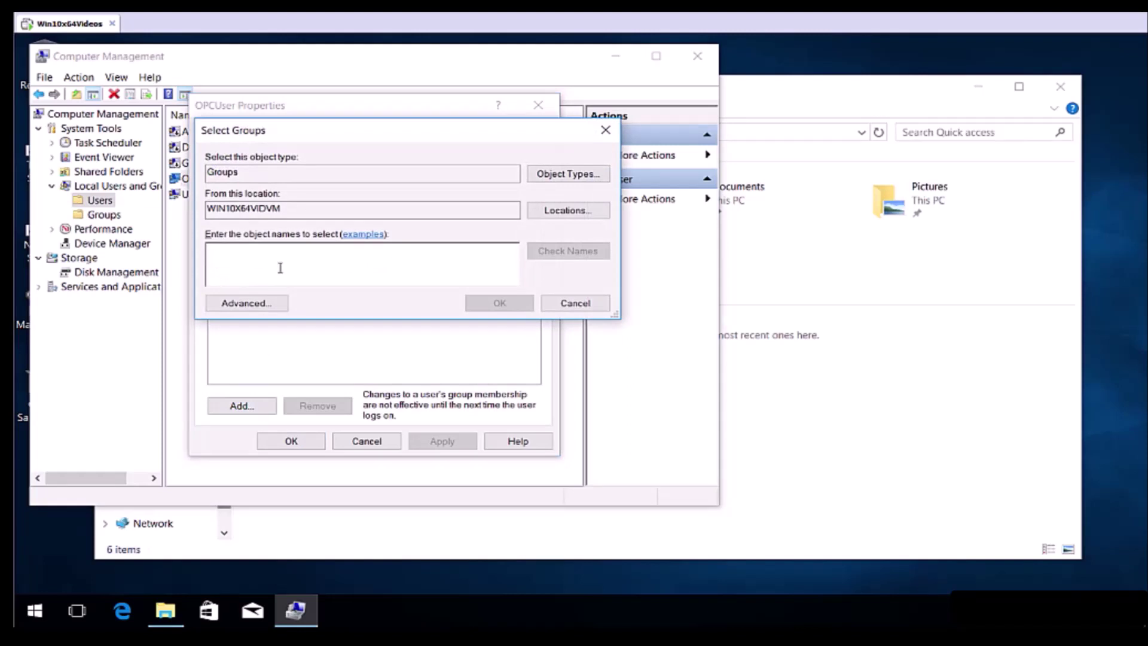
{"action": "type", "text": "admin"}
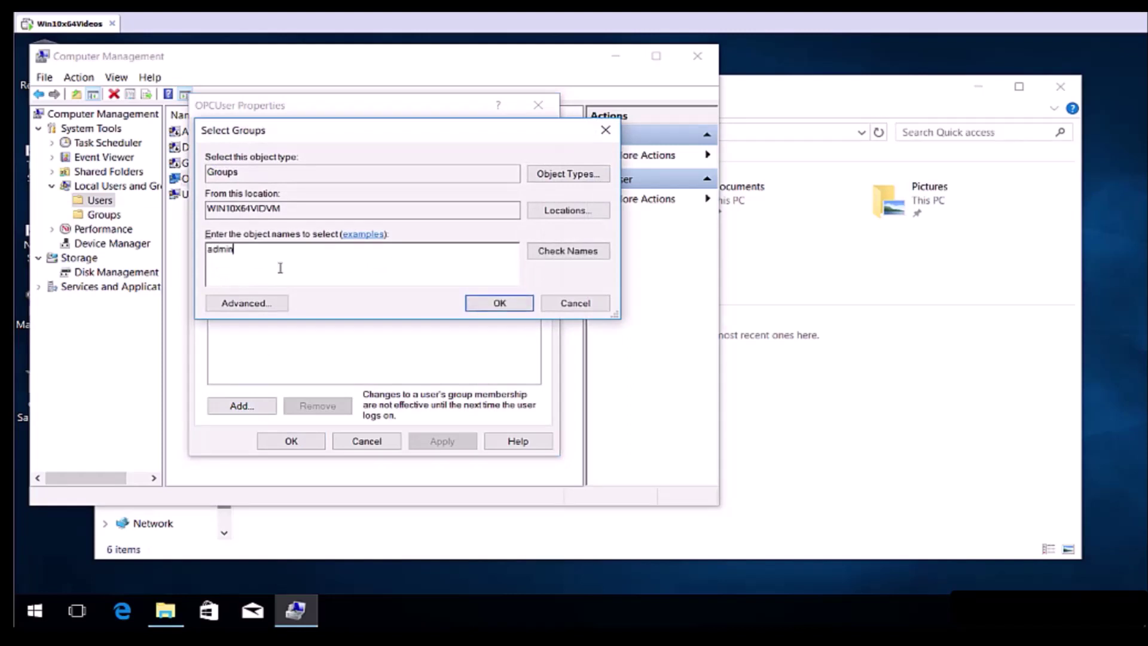
{"action": "type", "text": "istrators"}
{"action": "left_click", "coordinate": [562, 256]}
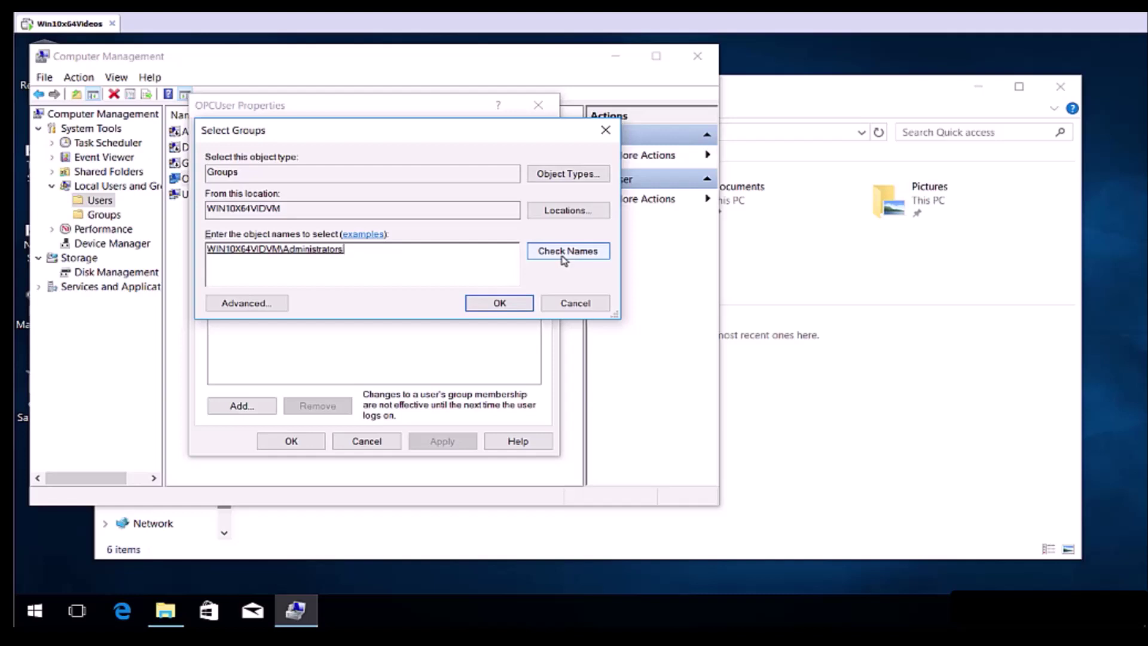
{"action": "left_click", "coordinate": [506, 307]}
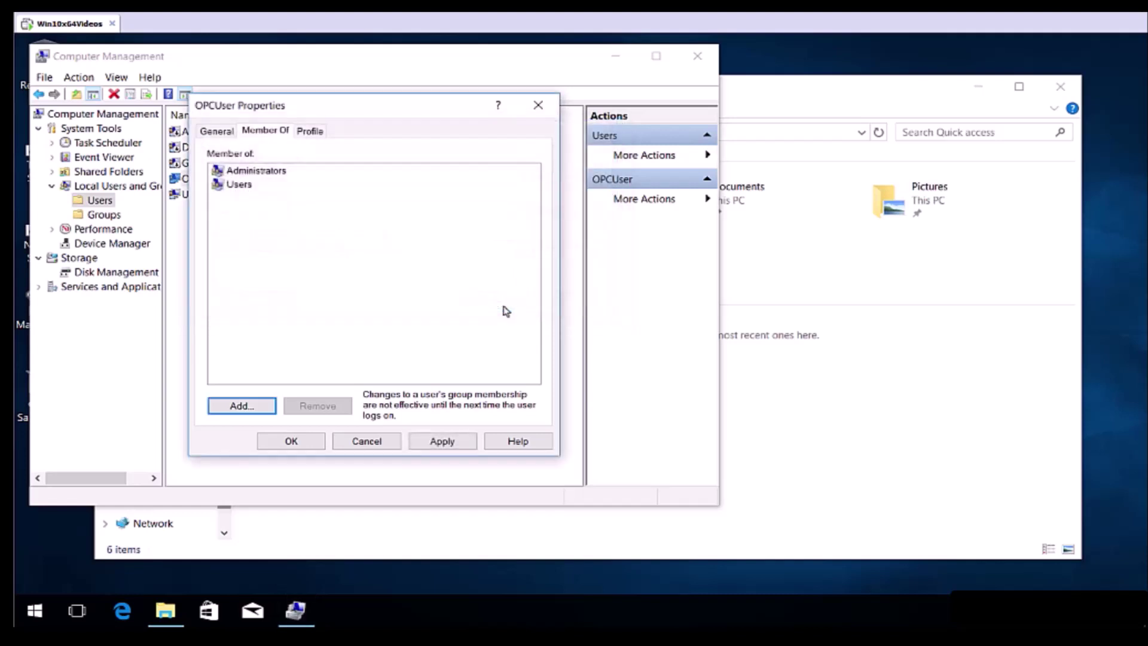
{"action": "left_click", "coordinate": [437, 443]}
{"action": "left_click", "coordinate": [294, 441]}
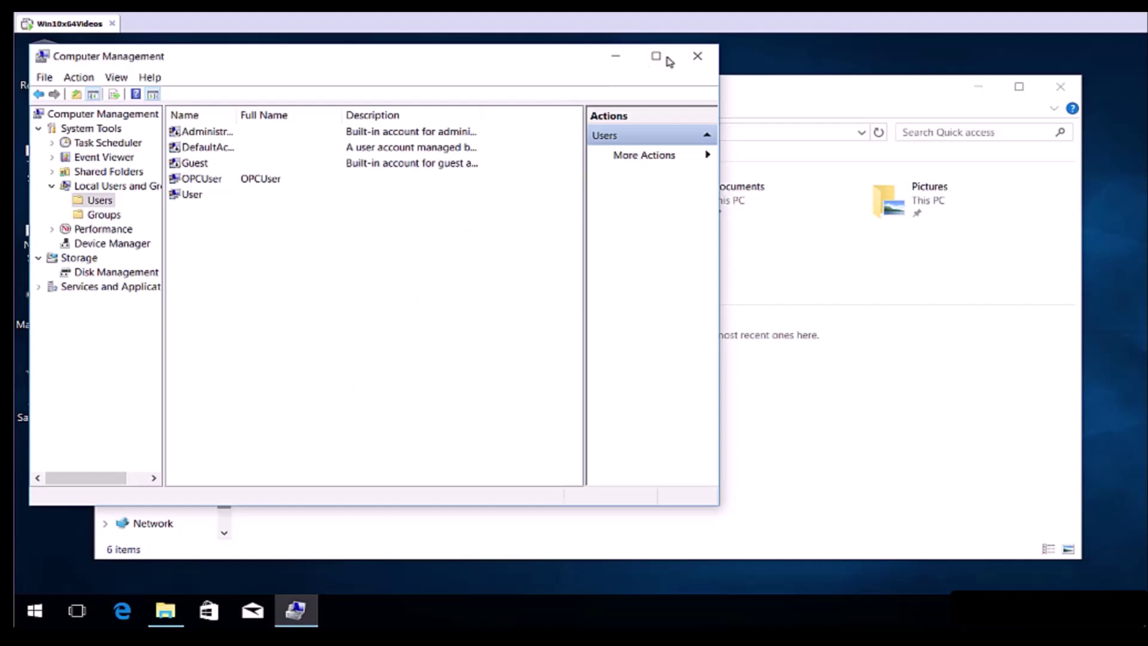
- Close the Computer Management and File Explorer windows
{"action": "left_click", "coordinate": [697, 57]}
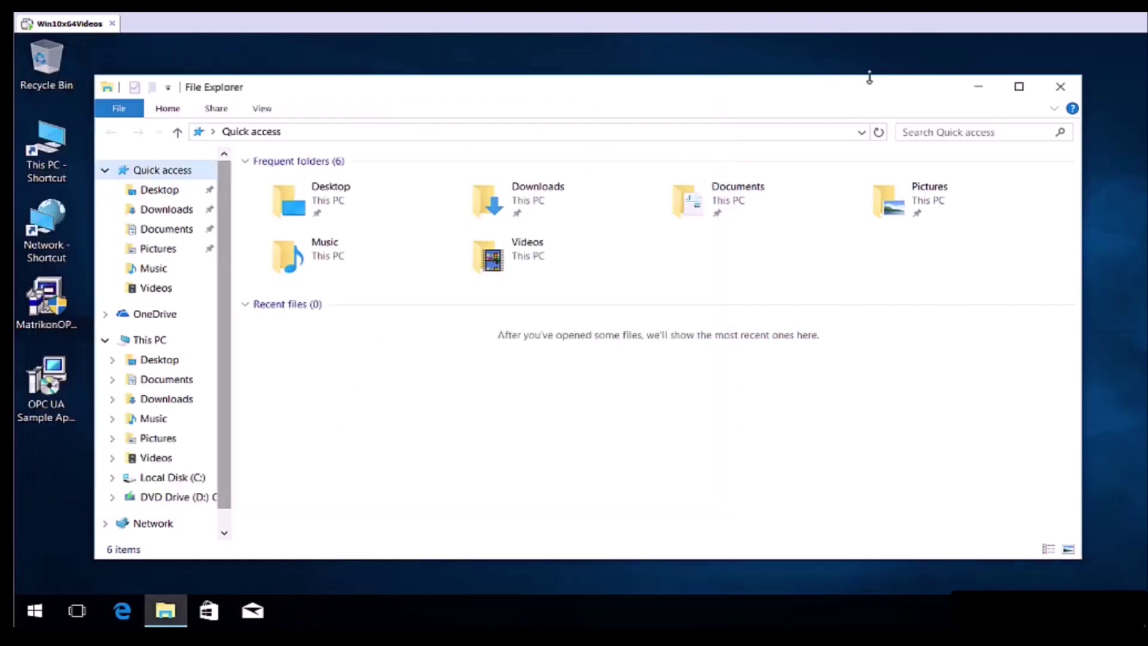
{"action": "left_click", "coordinate": [1066, 91]}
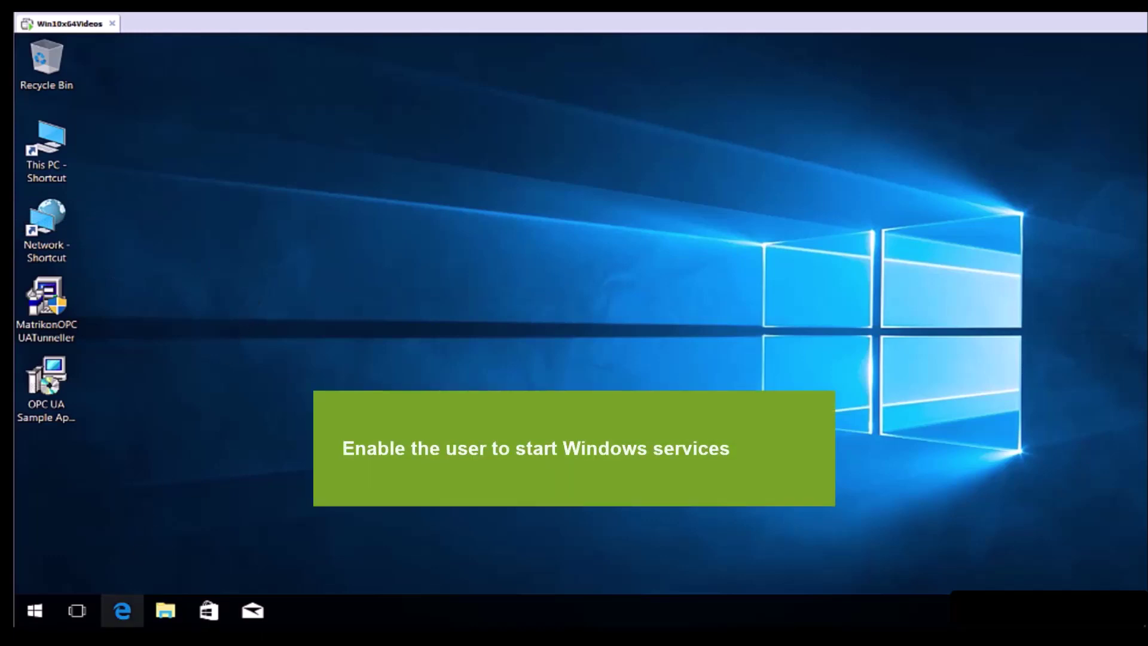
- Search 'sec' from Start and launch Local Security Policy
{"action": "left_click", "coordinate": [37, 611]}
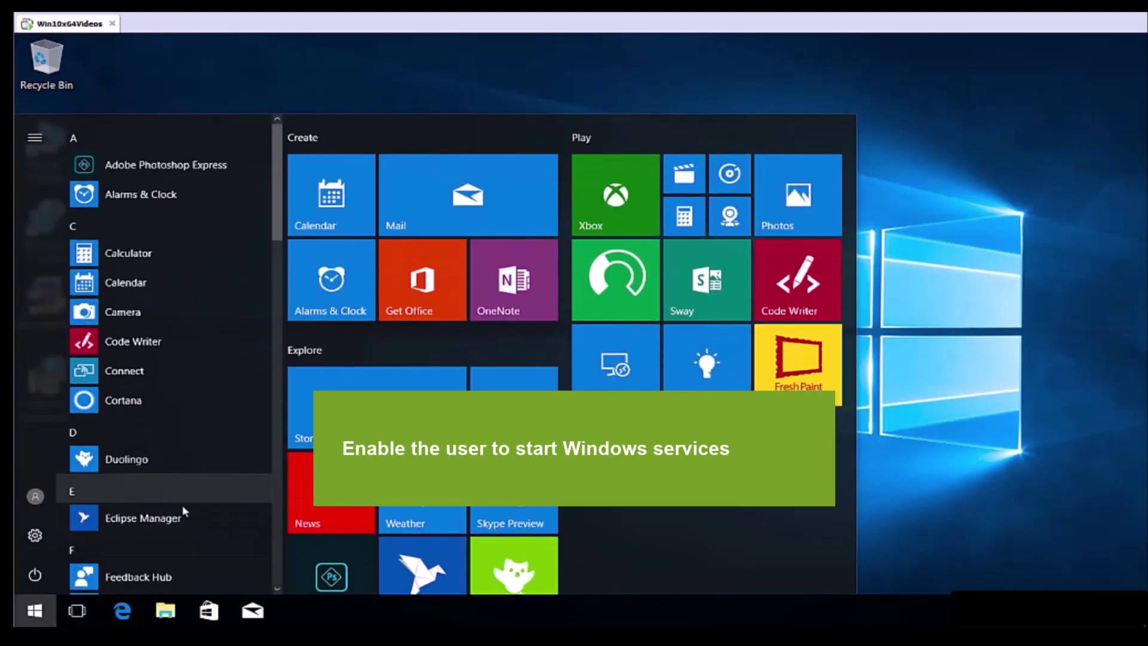
{"action": "type", "text": "se"}
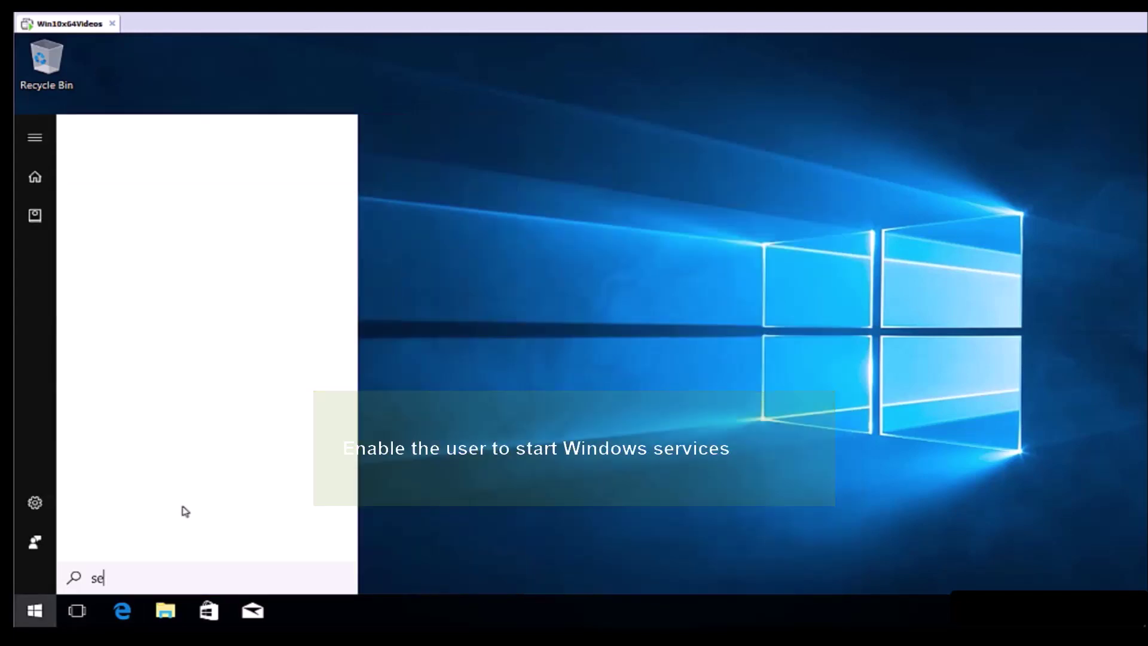
{"action": "type", "text": "c"}
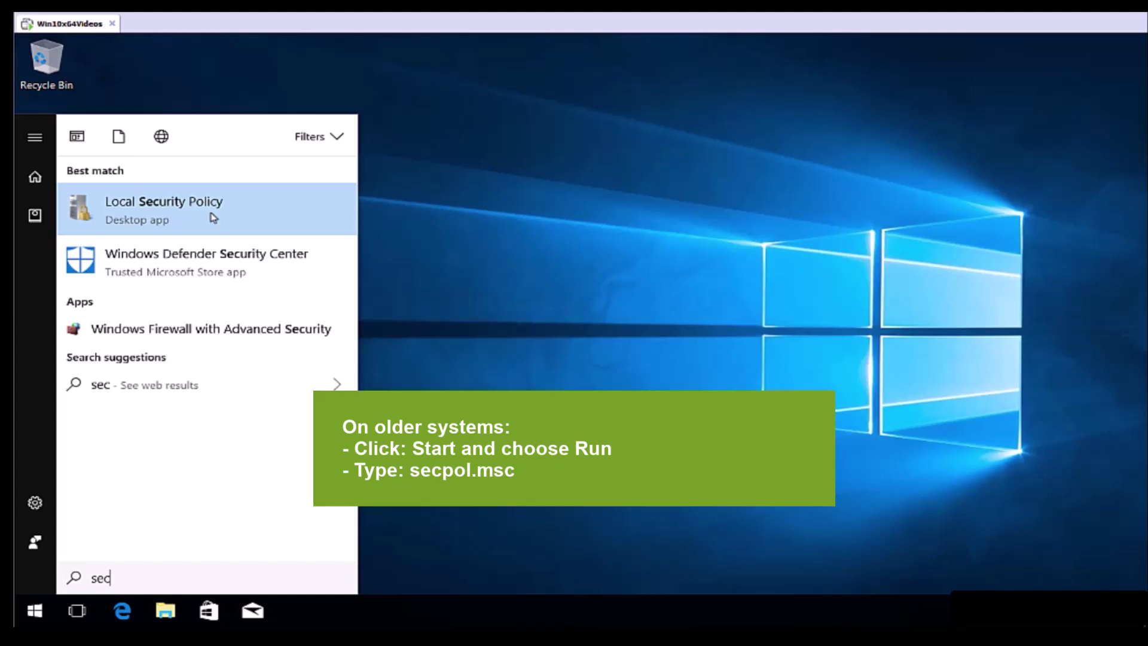
{"action": "left_click", "coordinate": [213, 217]}
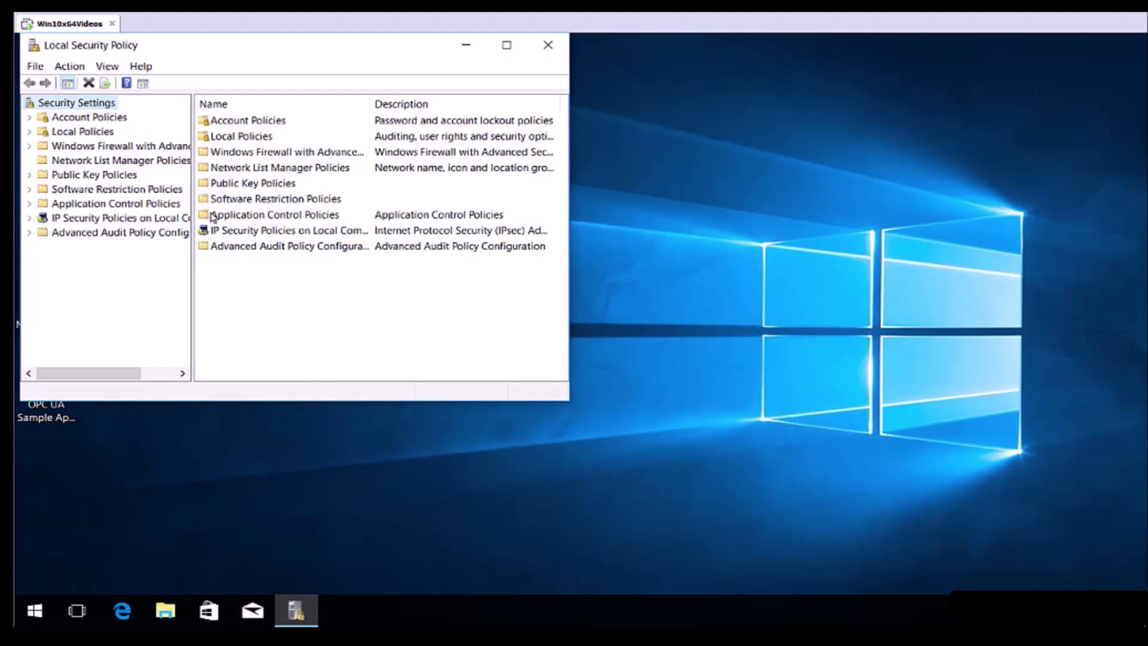
- Open the 'Log on as a service' policy under Local Policies > User Rights Assignment
{"action": "left_click", "coordinate": [30, 132]}
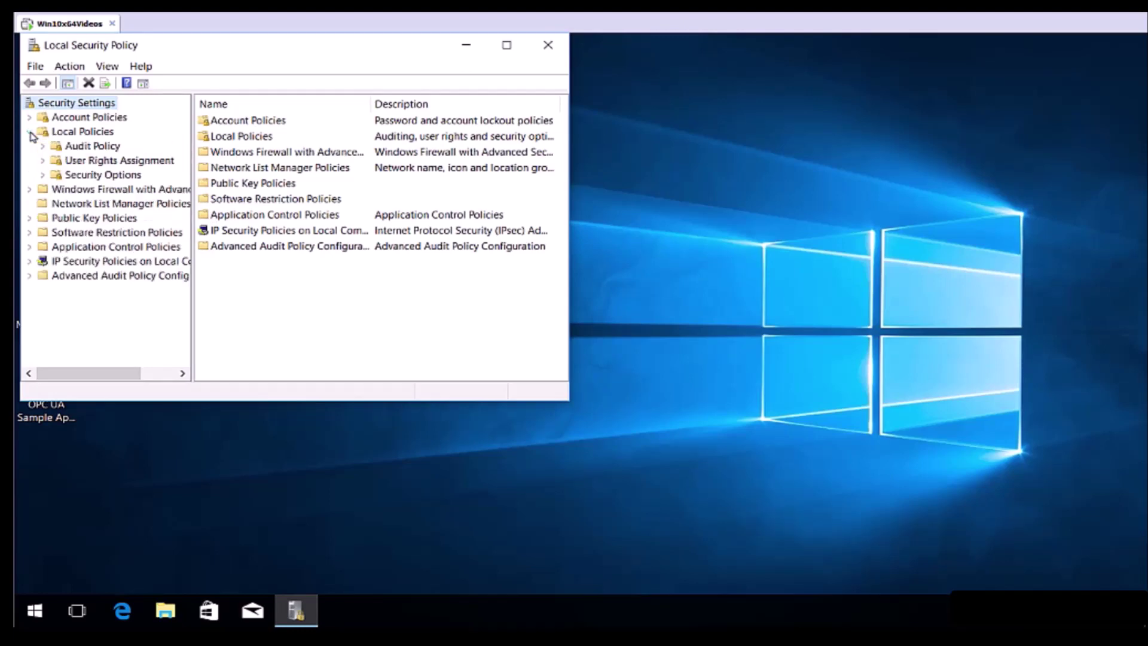
{"action": "left_click", "coordinate": [67, 162]}
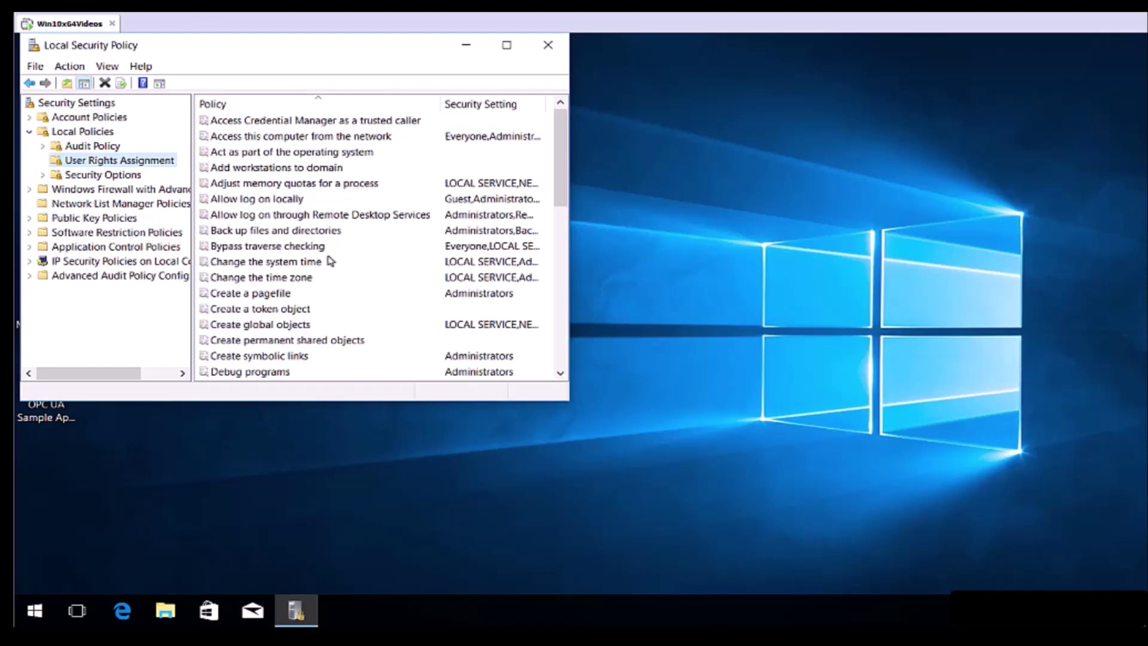
{"action": "scroll", "coordinate": [329, 261], "scroll_direction": "down", "scroll_amount": 8}
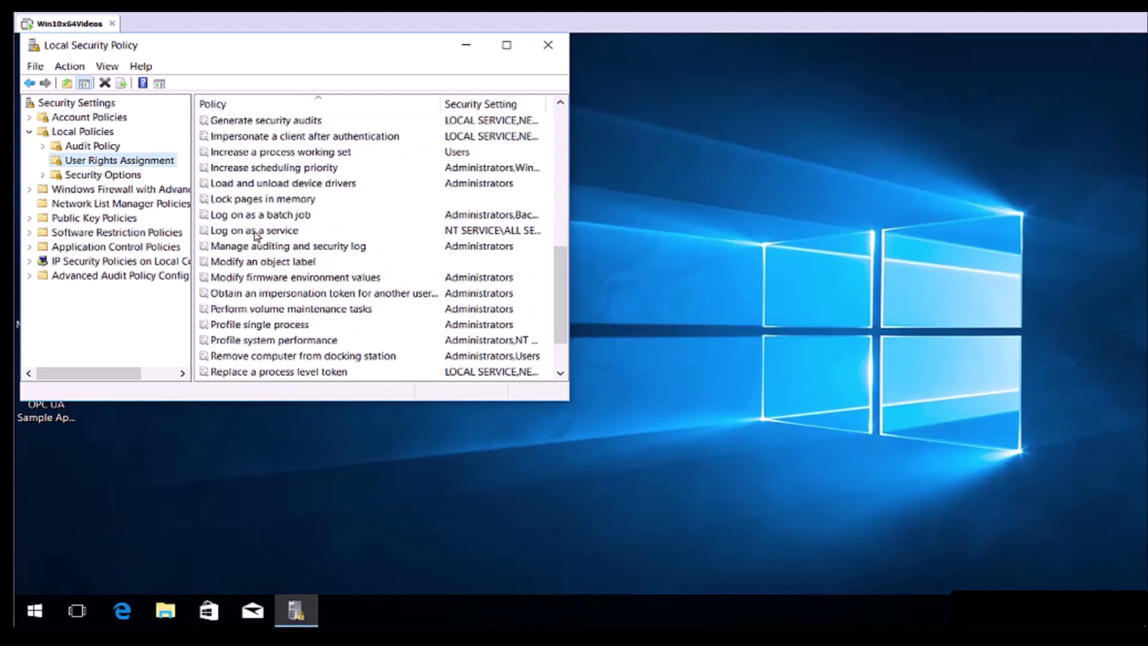
{"action": "left_click", "coordinate": [256, 232]}
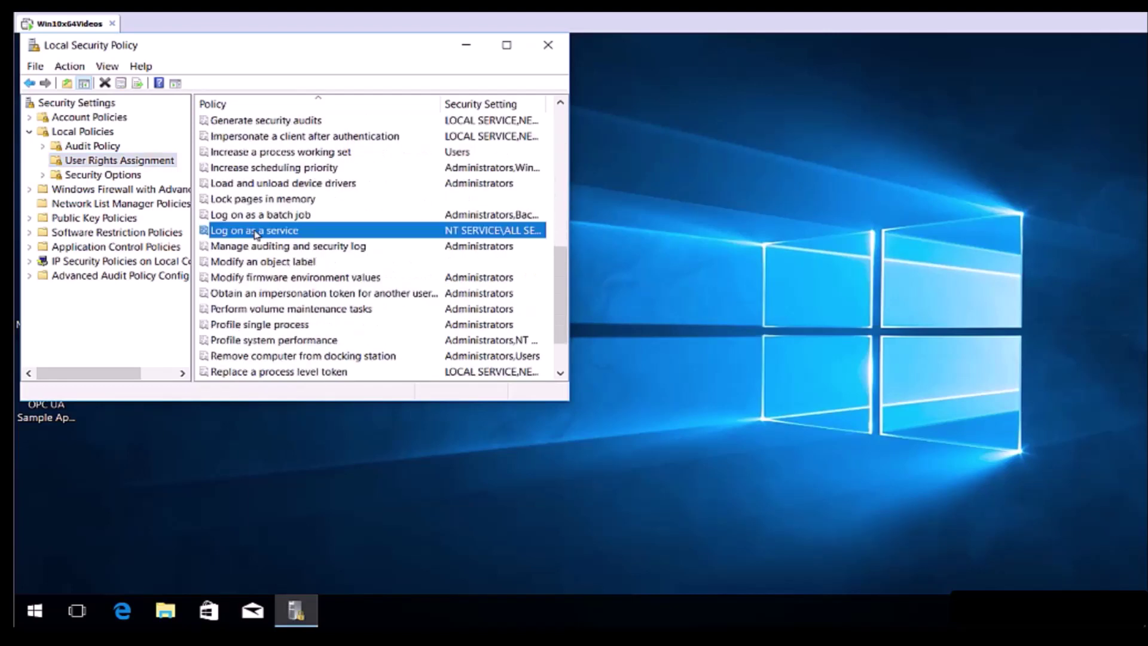
{"action": "double_click", "coordinate": [256, 232]}
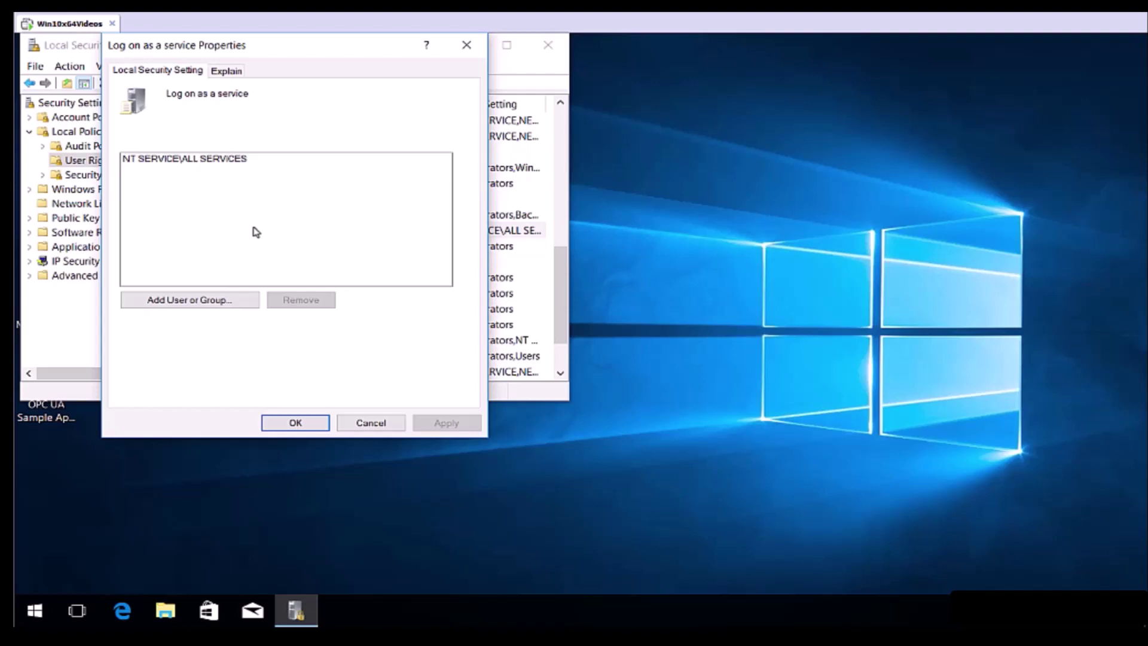
- Add OPCUser to the 'Log on as a service' right and save it
{"action": "left_click", "coordinate": [222, 303]}
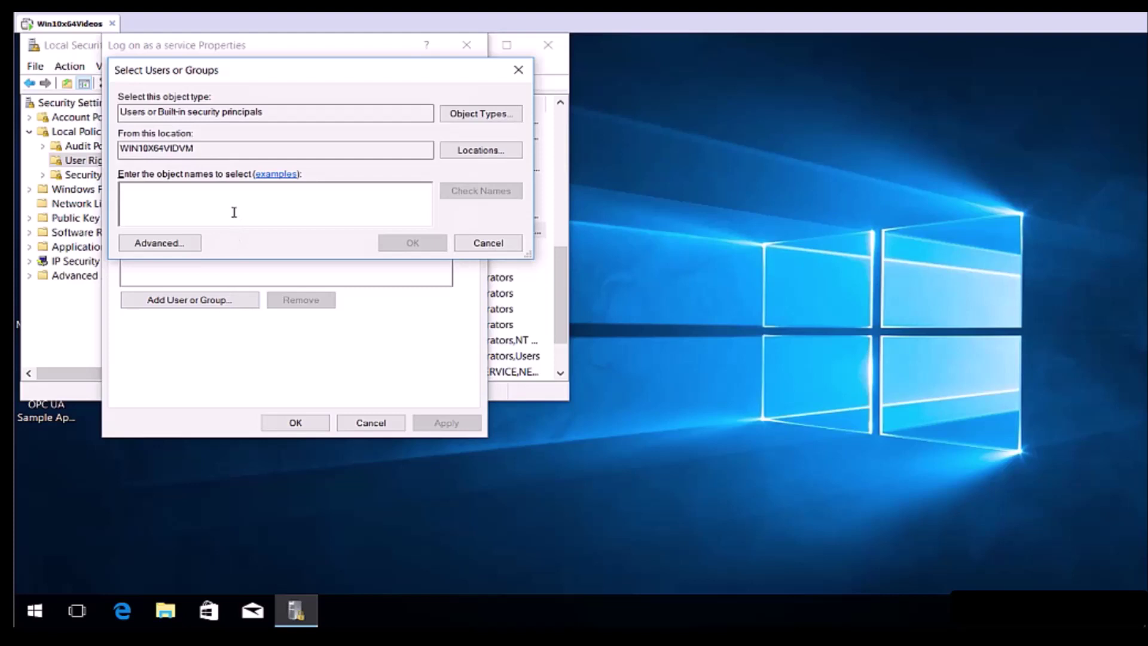
{"action": "type", "text": "OPCUser"}
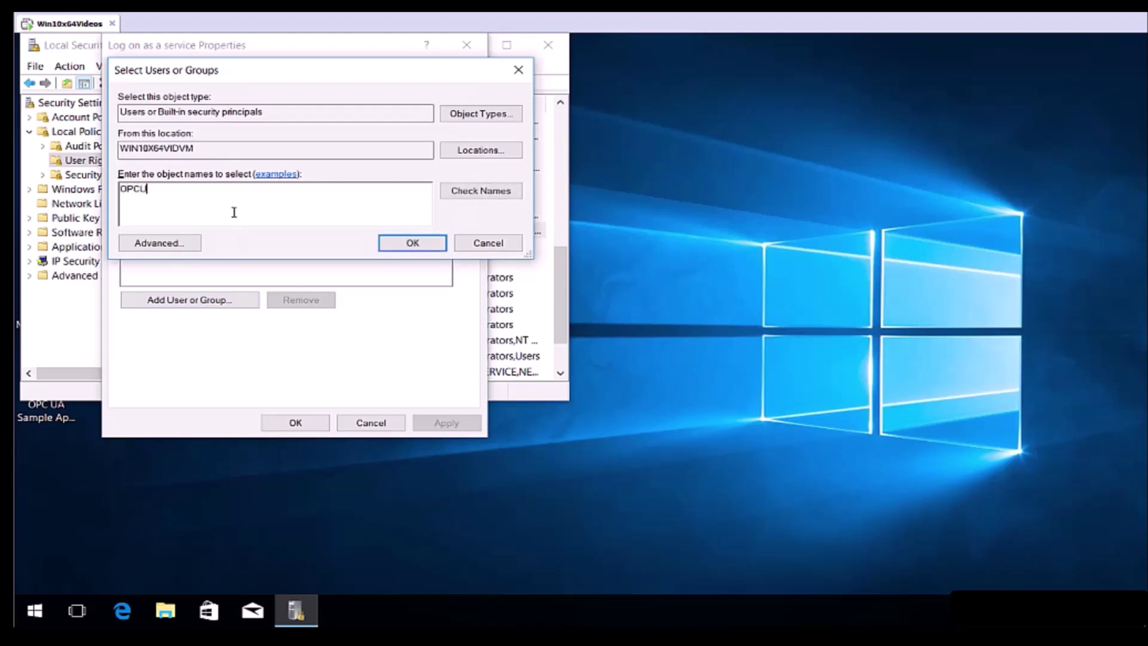
{"action": "left_click", "coordinate": [466, 192]}
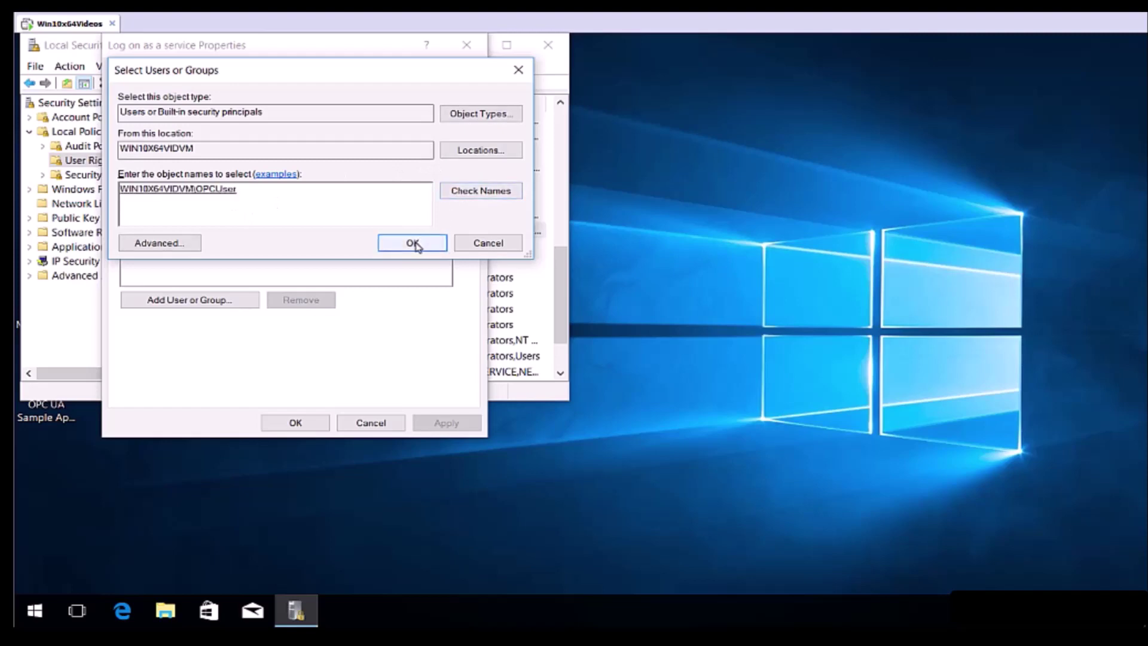
{"action": "left_click", "coordinate": [415, 244]}
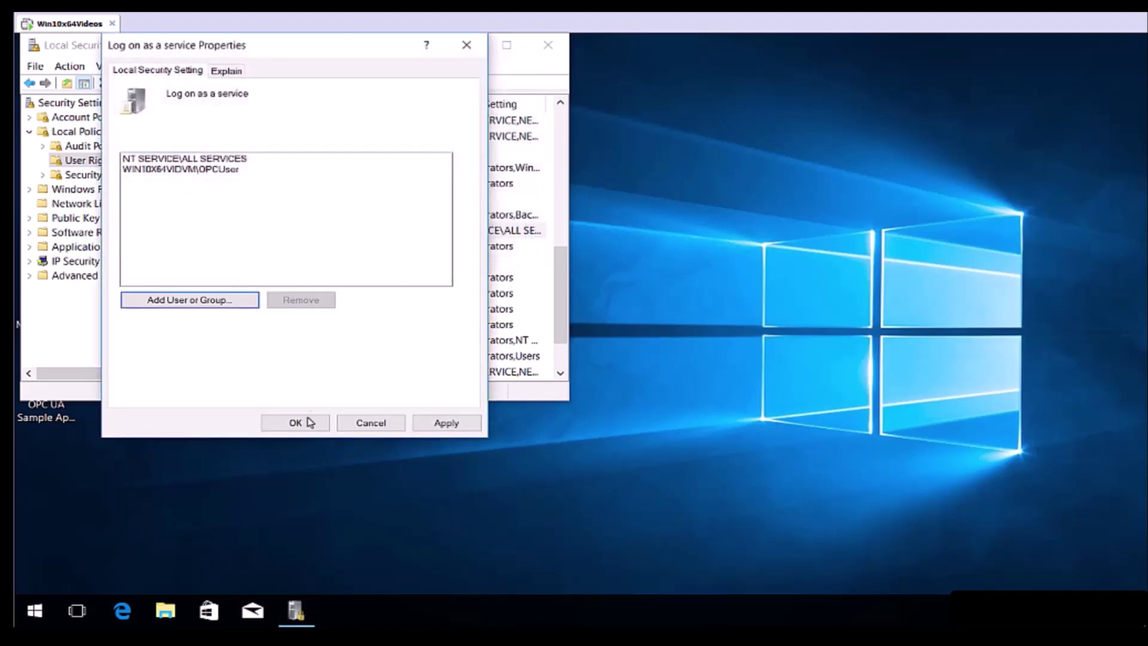
{"action": "left_click", "coordinate": [309, 422]}
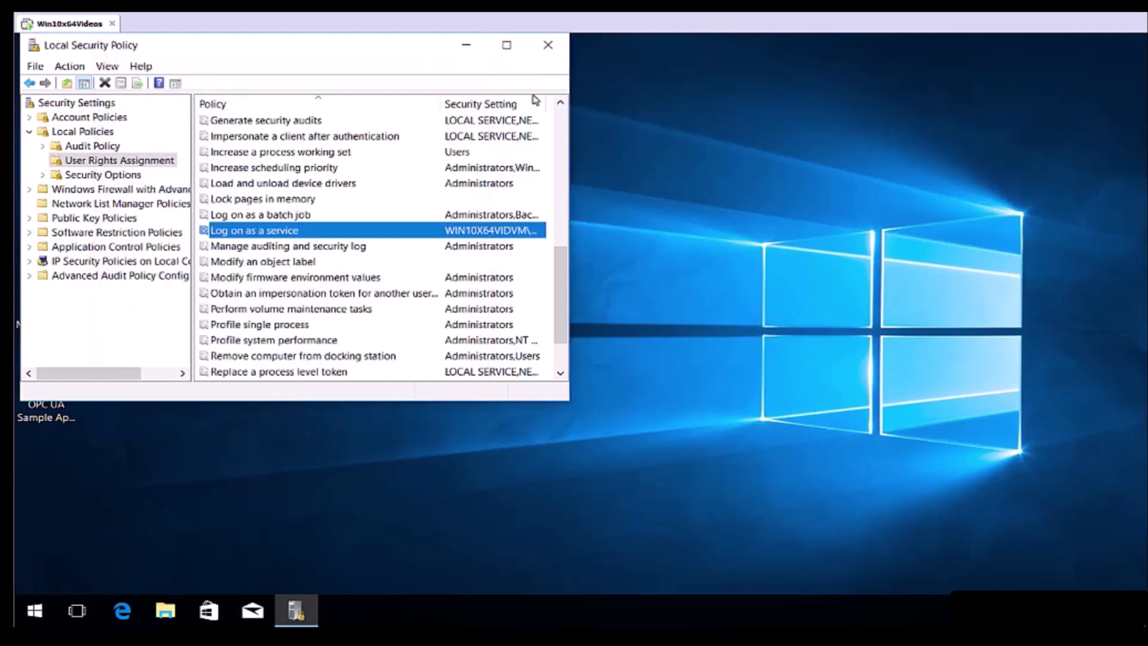
- Close the Local Security Policy window
{"action": "left_click", "coordinate": [547, 45]}
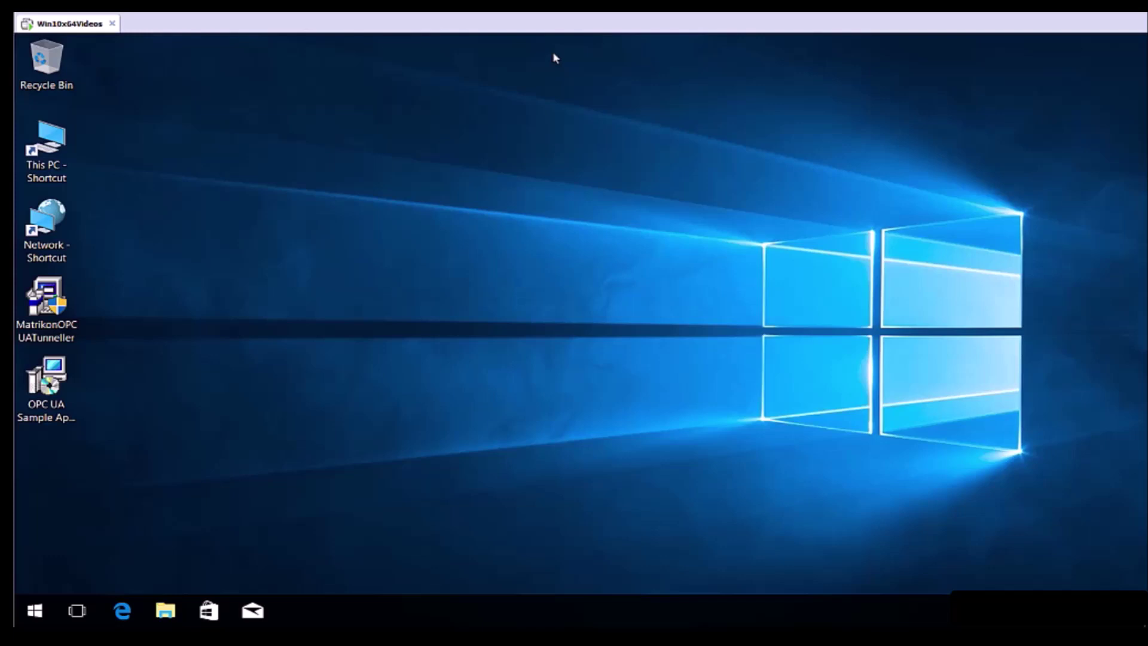
- Open Control Panel via a Start search for 'control' and go to Programs
{"action": "left_click", "coordinate": [31, 613]}
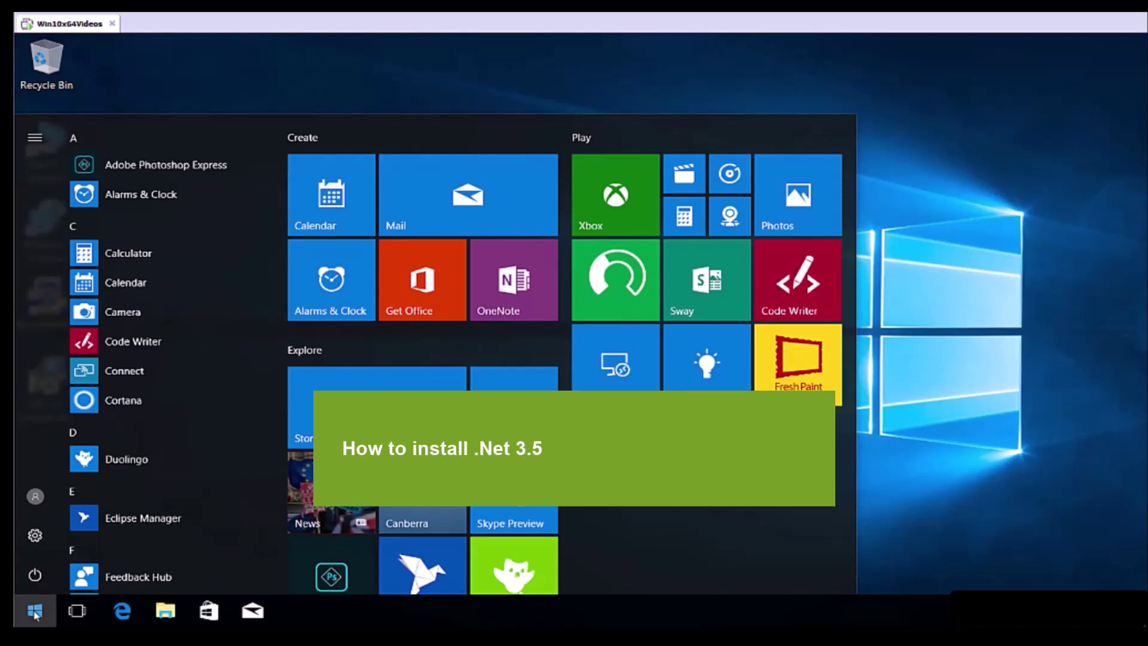
{"action": "type", "text": "control"}
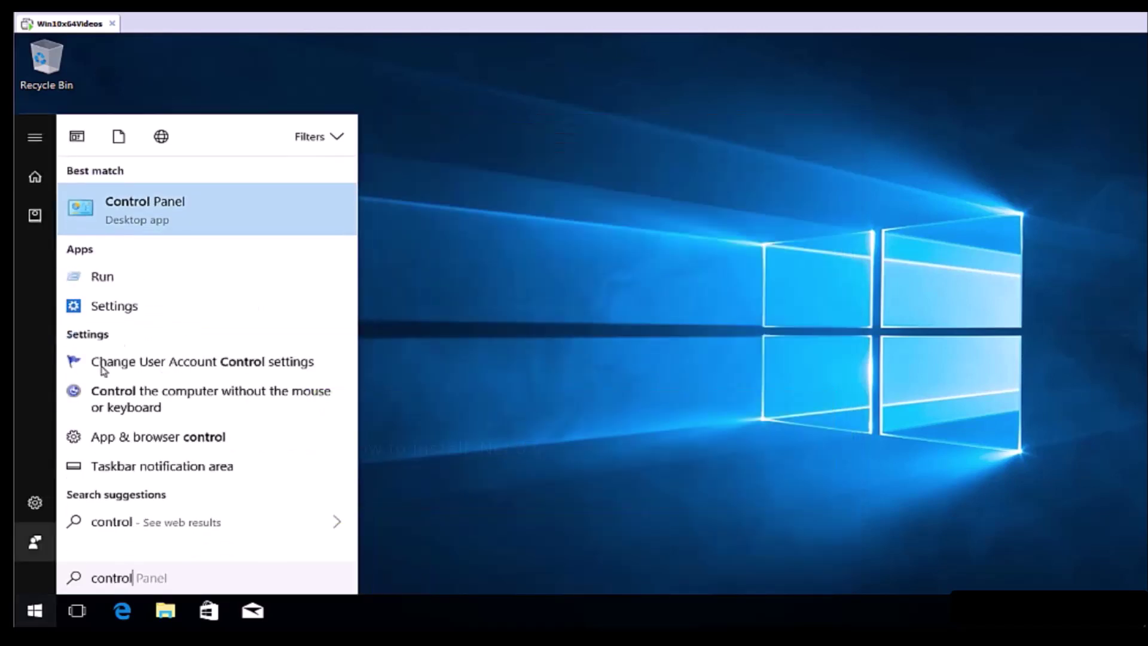
{"action": "left_click", "coordinate": [189, 216]}
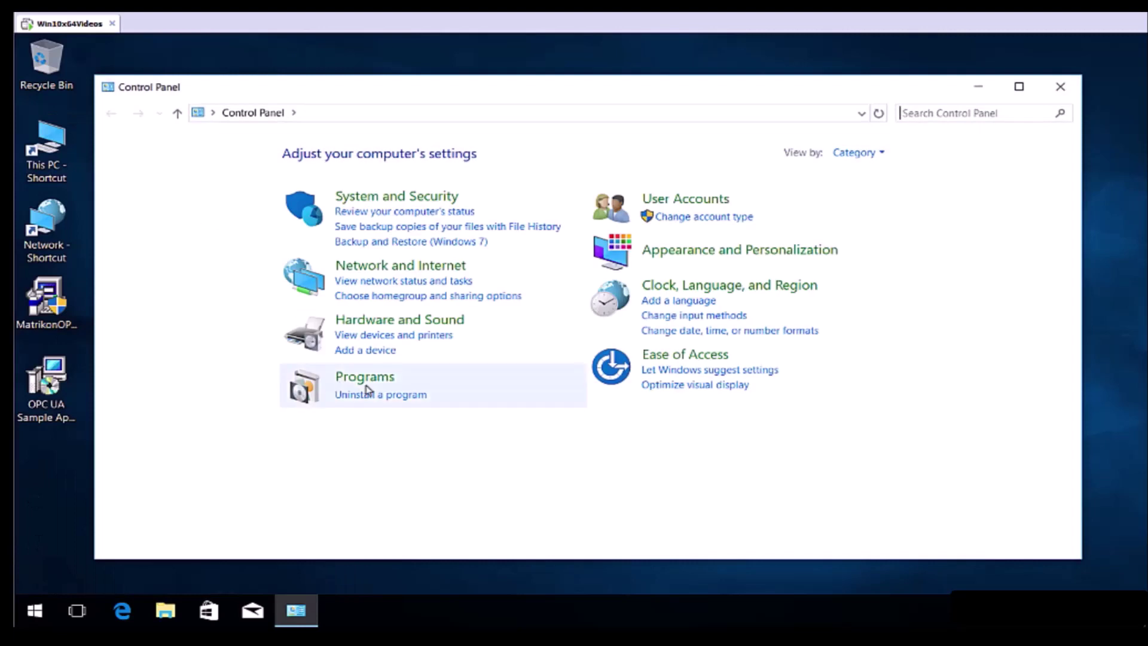
{"action": "left_click", "coordinate": [365, 386]}
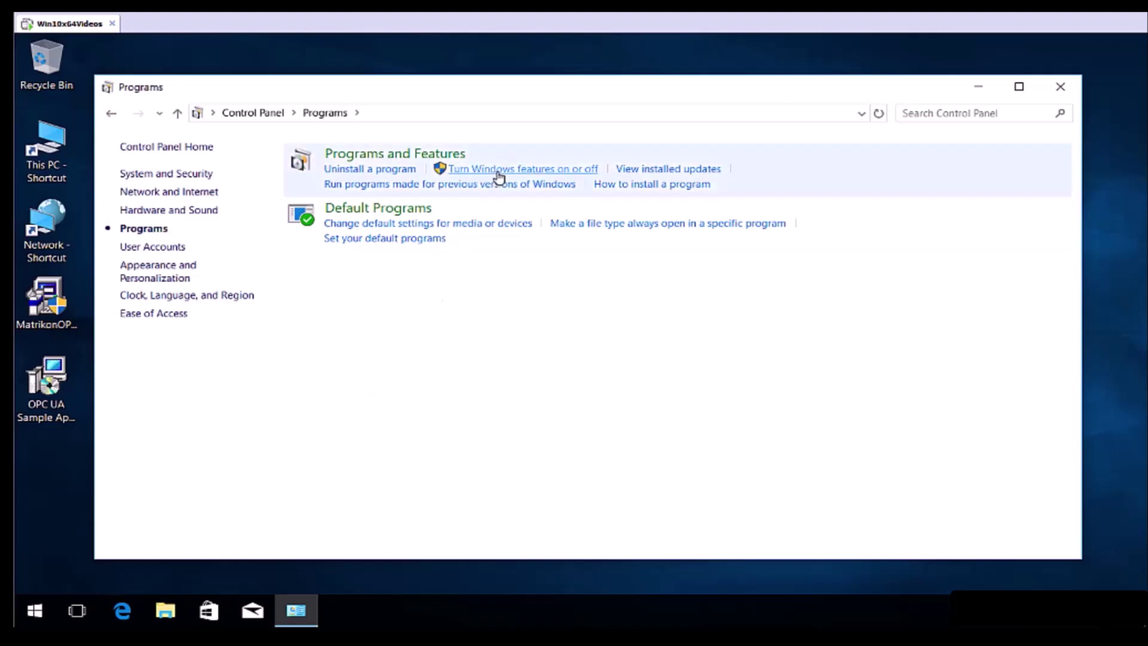
- Turn on .NET Framework 3.5 and Telnet Client in Windows Features and apply
{"action": "left_click", "coordinate": [498, 174]}
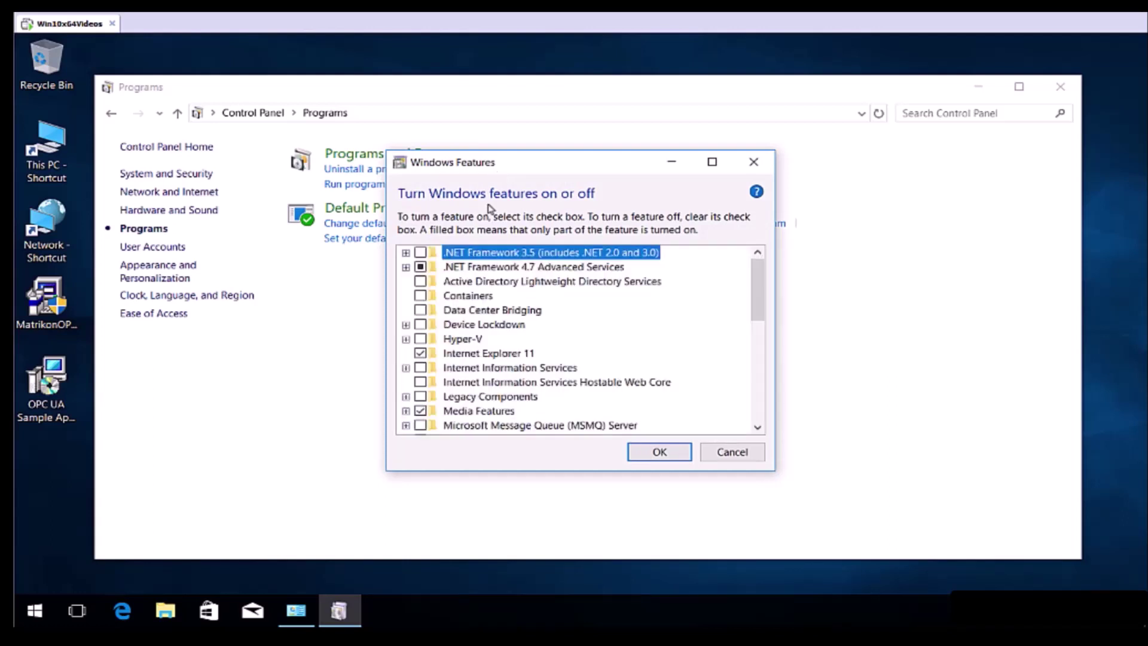
{"action": "left_click", "coordinate": [420, 252]}
{"action": "left_click_drag", "start_coordinate": [759, 297], "coordinate": [759, 362]}
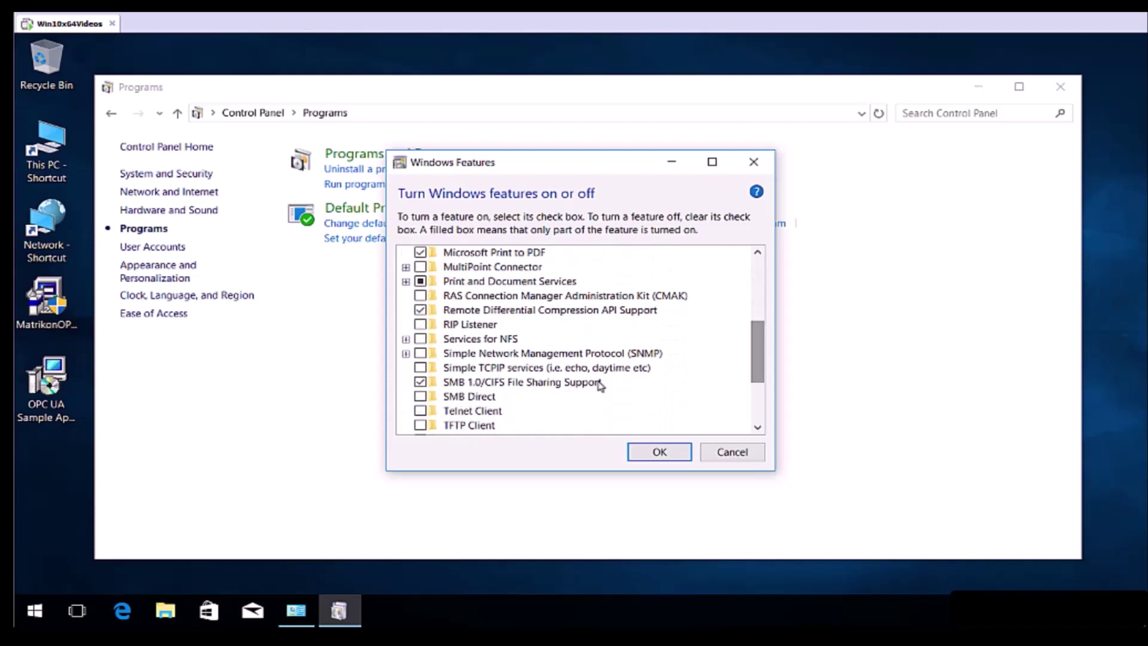
{"action": "left_click", "coordinate": [420, 410]}
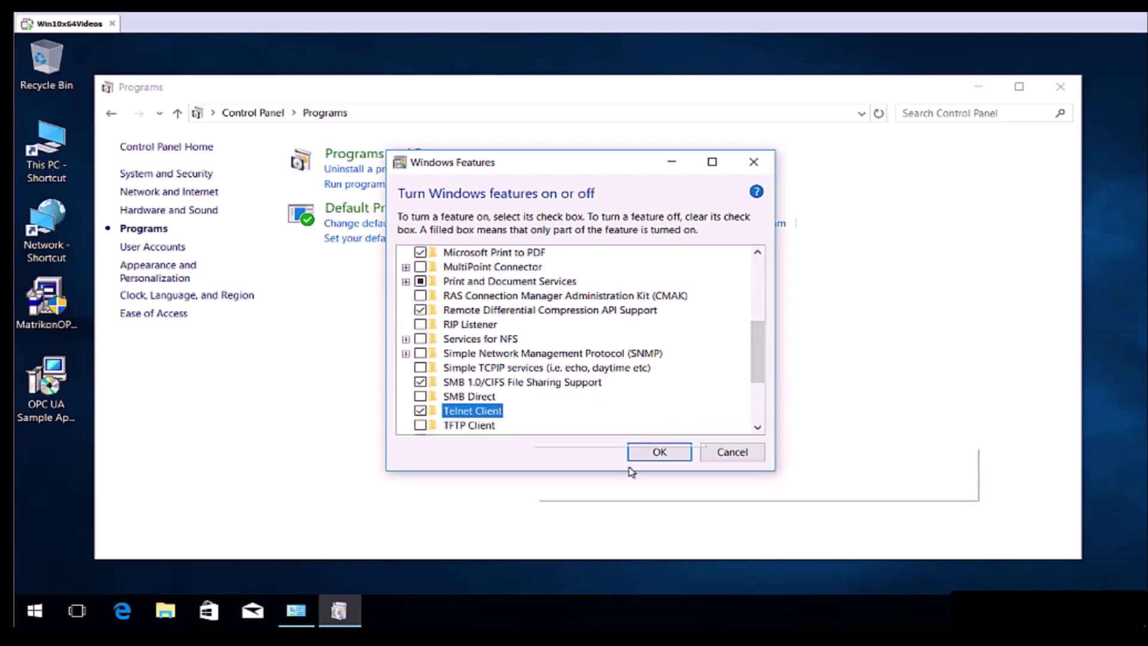
{"action": "left_click", "coordinate": [654, 458]}
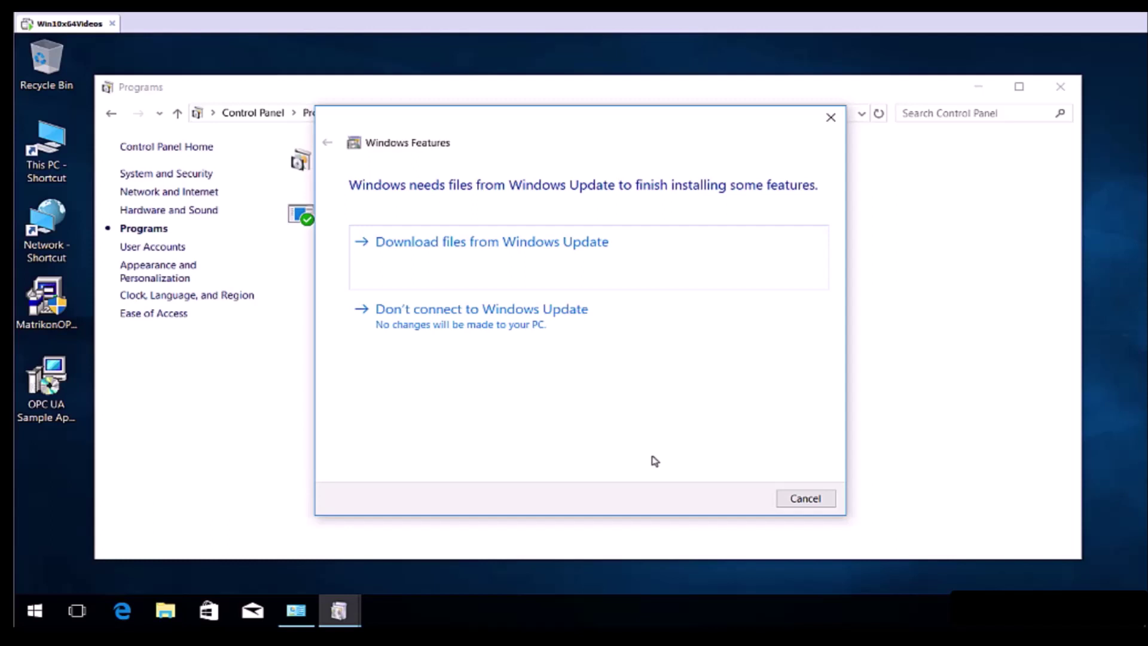
- Download the required .NET Framework 3.5 files from Windows Update
{"action": "left_click", "coordinate": [575, 270]}
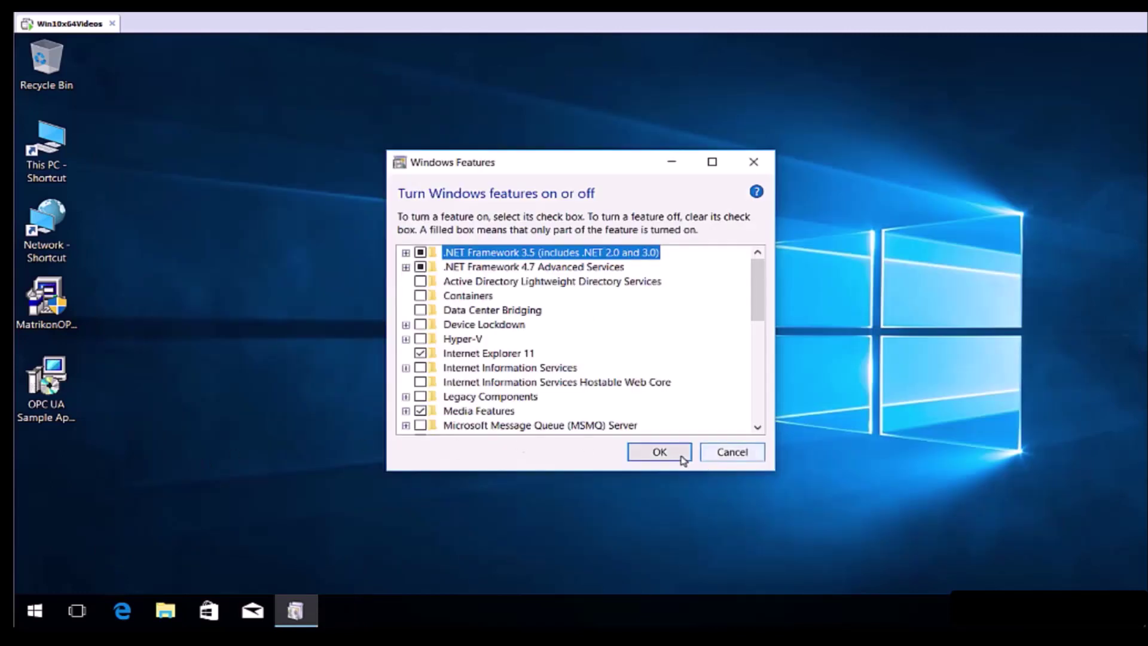
- Close Windows Features and select the MatrikonOPCUATunneller installer on the desktop
{"action": "left_click", "coordinate": [728, 455]}
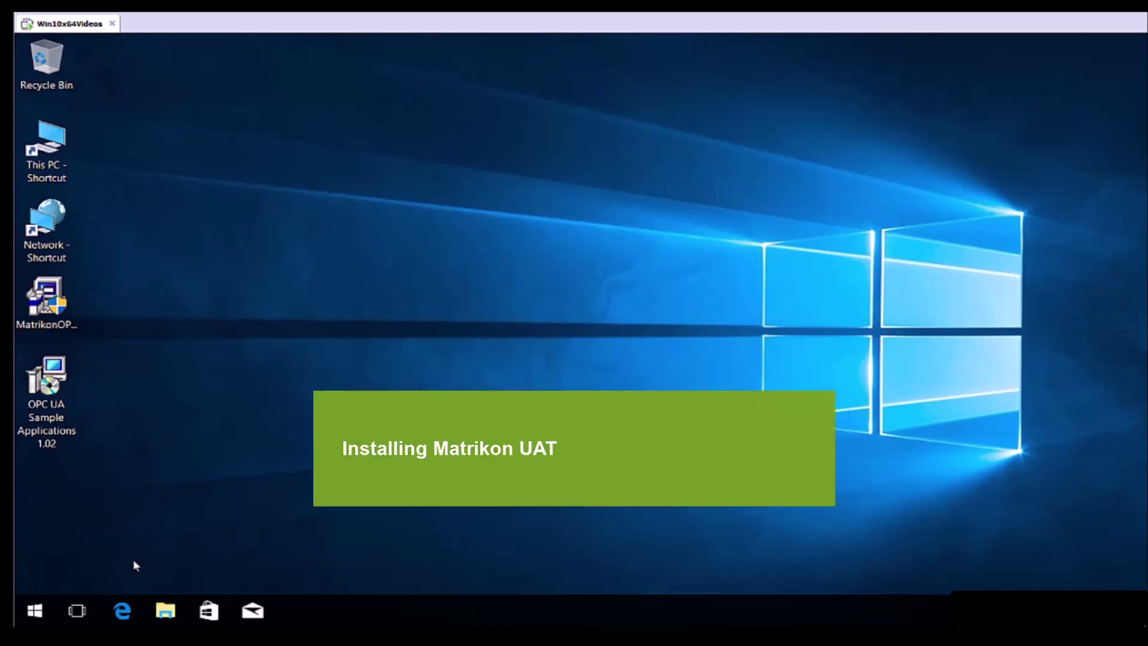
{"action": "left_click", "coordinate": [55, 315]}
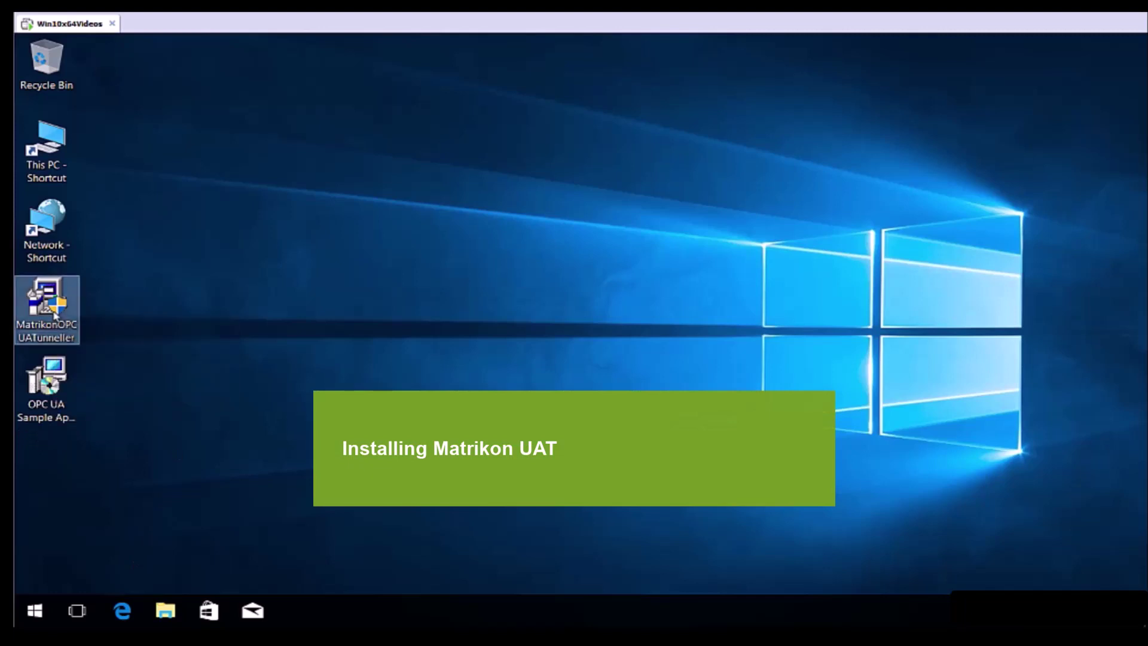
- Run the Tunneller installer, approve UAC, and install missing prerequisites such as Visual C++ 2013
{"action": "double_click", "coordinate": [55, 315]}
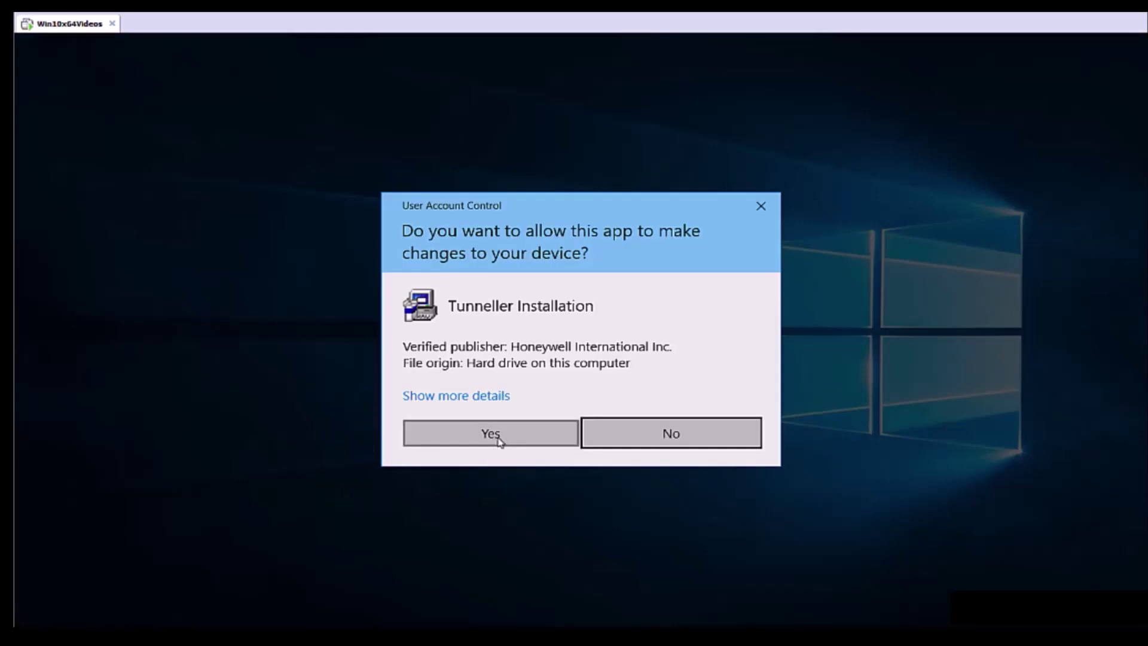
{"action": "left_click", "coordinate": [499, 440]}
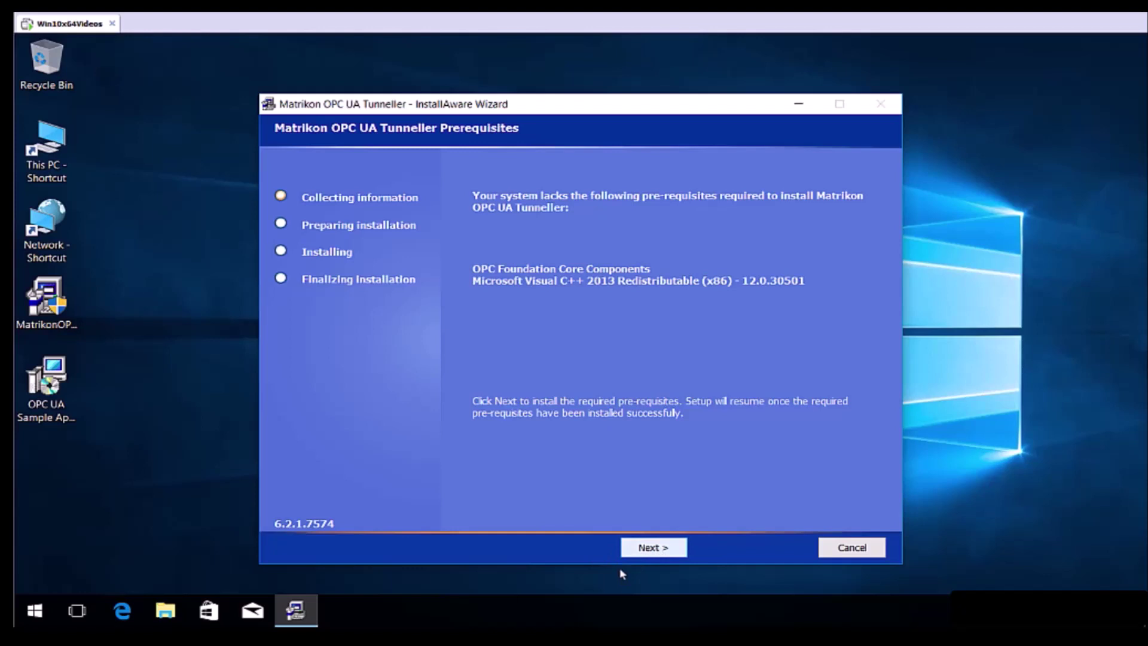
{"action": "left_click", "coordinate": [655, 554]}
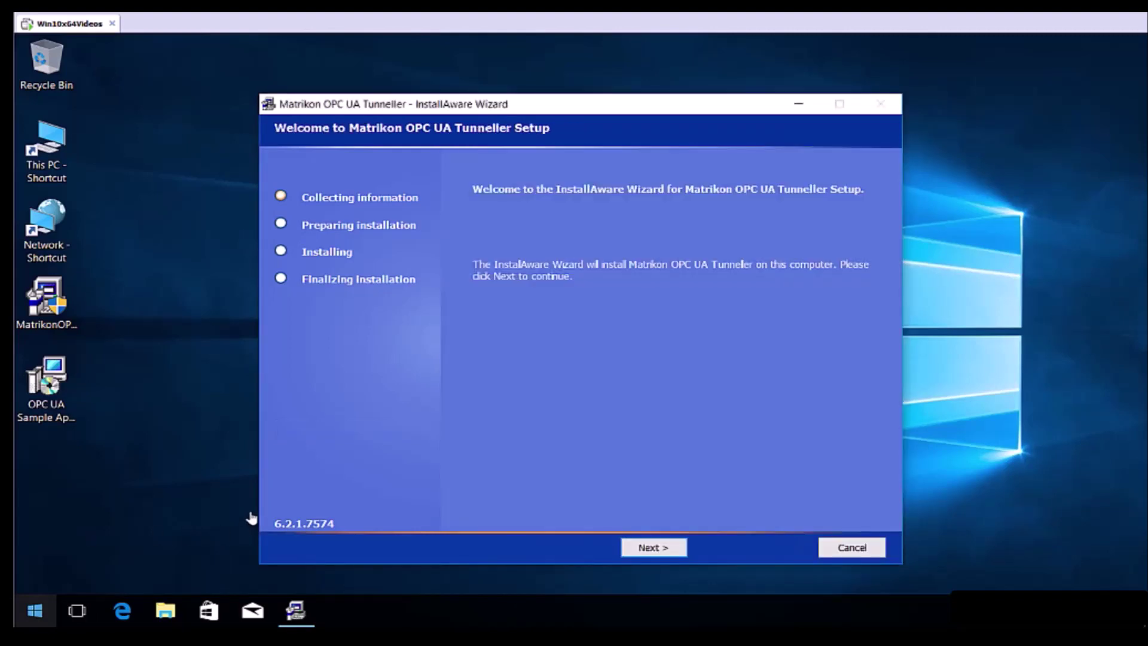
- Pass the Welcome page and accept the license agreement to reach User Credentials For Services
{"action": "left_click", "coordinate": [654, 549]}
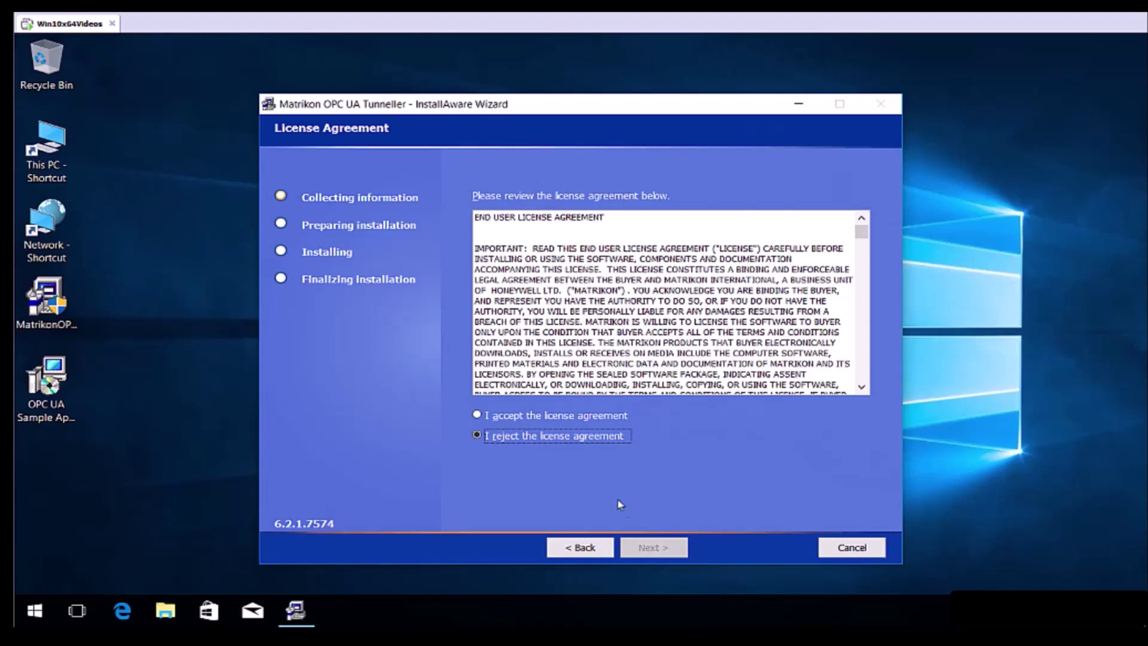
{"action": "left_click", "coordinate": [523, 417]}
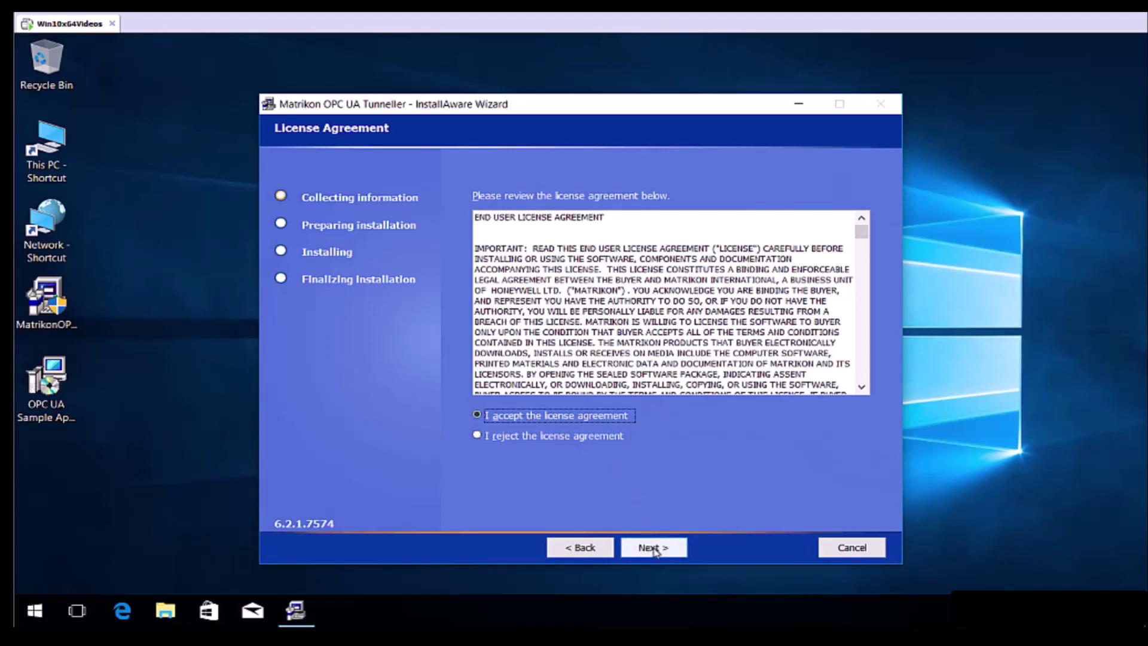
{"action": "left_click", "coordinate": [656, 549]}
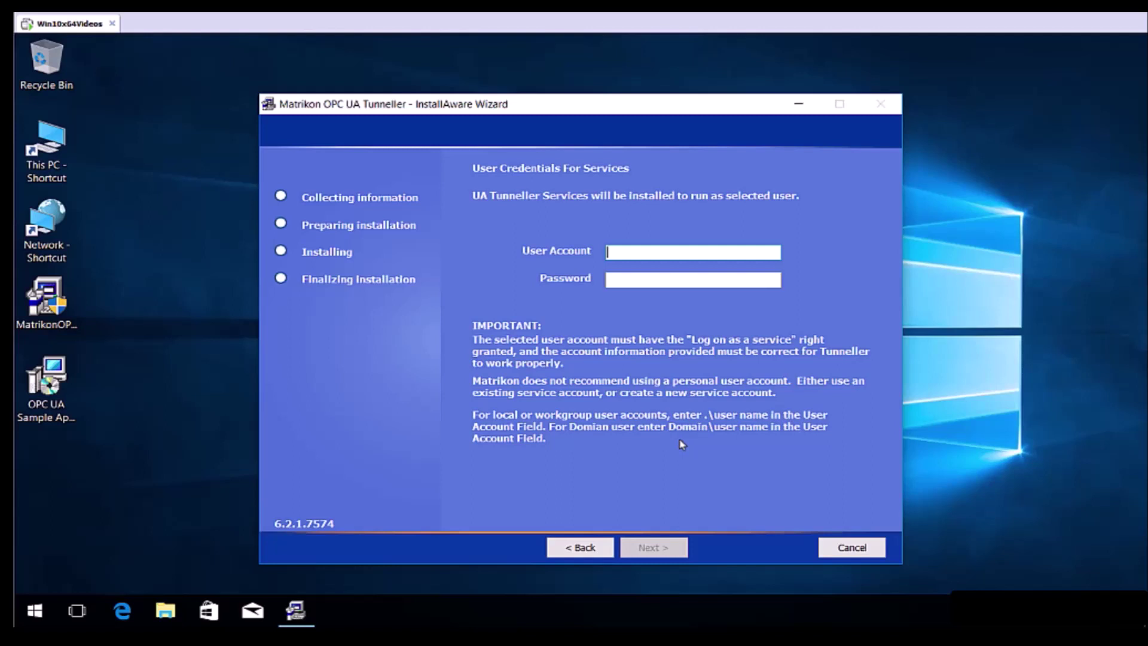
- Enter service account .\OPCUser and its password, retyping the password after an Invalid User error
{"action": "type", "text": ".\\OPCUser"}
{"action": "key", "text": "Tab"}
{"action": "type", "text": "**"}
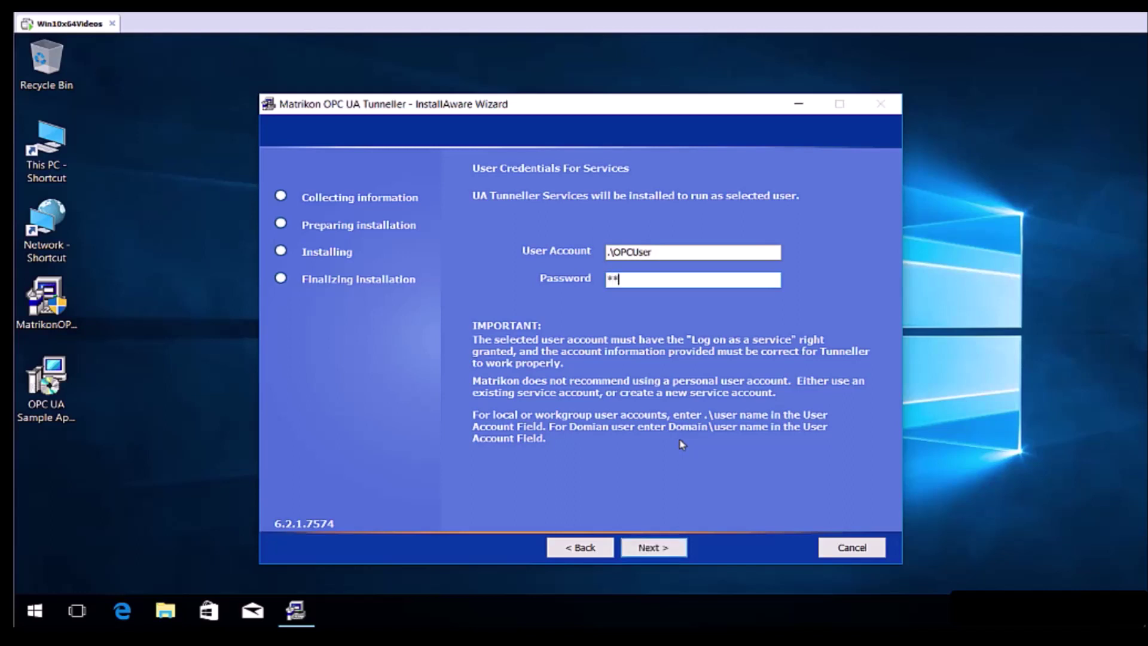
{"action": "type", "text": "*****"}
{"action": "left_click", "coordinate": [641, 549]}
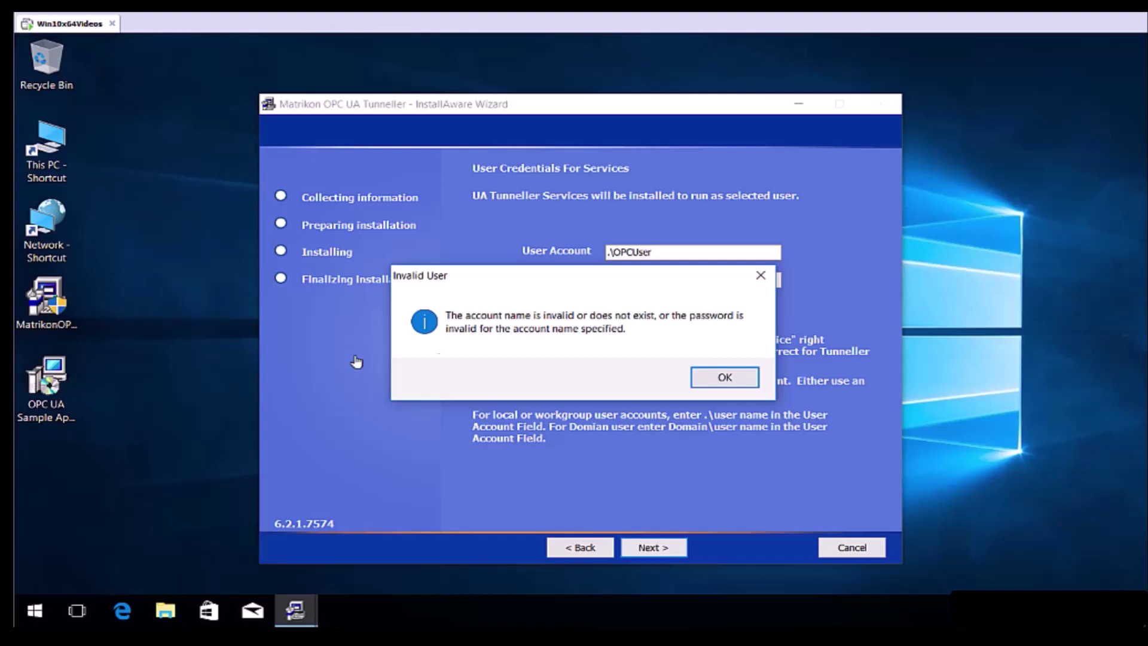
{"action": "left_click", "coordinate": [727, 377]}
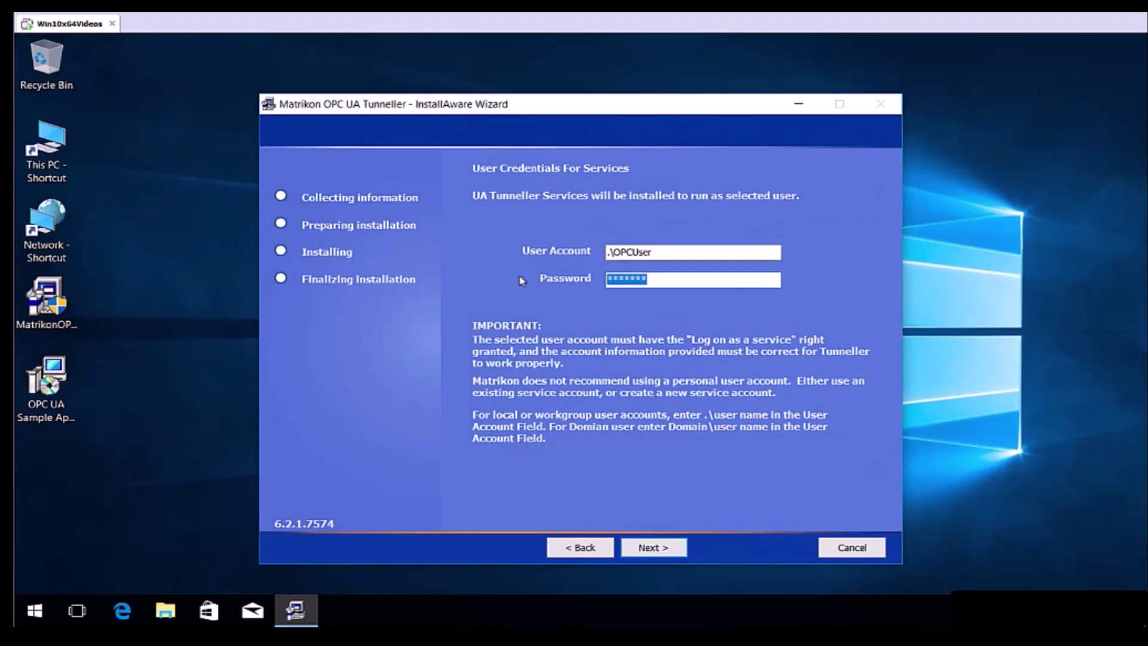
{"action": "type", "text": "*******"}
{"action": "left_click", "coordinate": [667, 548]}
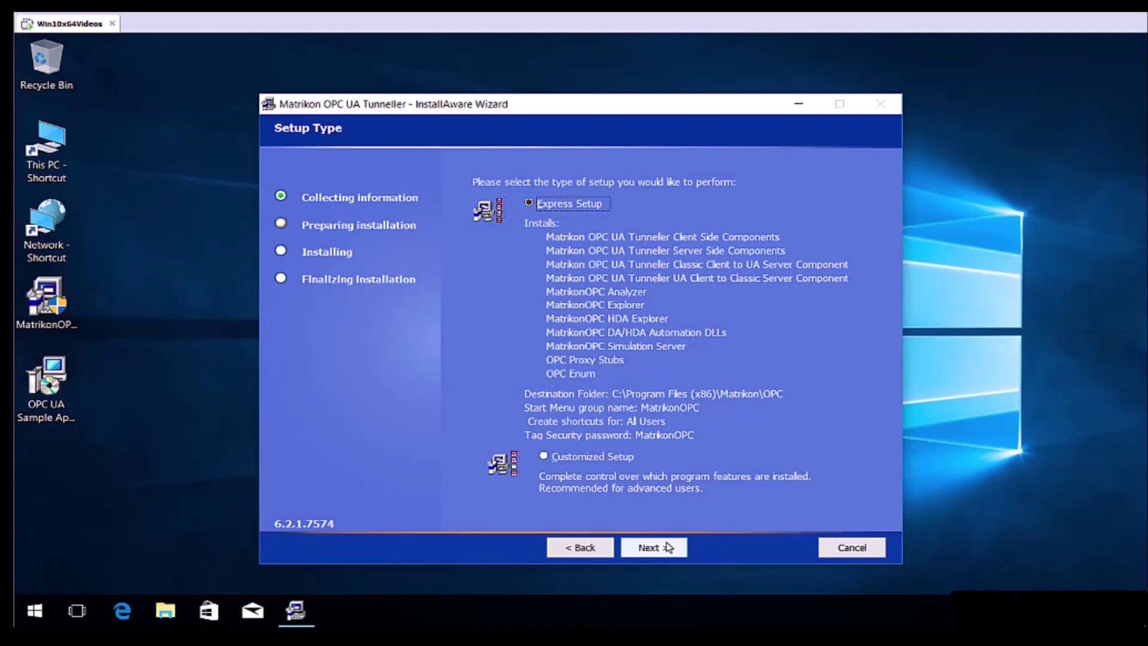
- Install with Express Setup and the 30-day evaluation license, then finish the wizard
{"action": "left_click", "coordinate": [668, 547]}
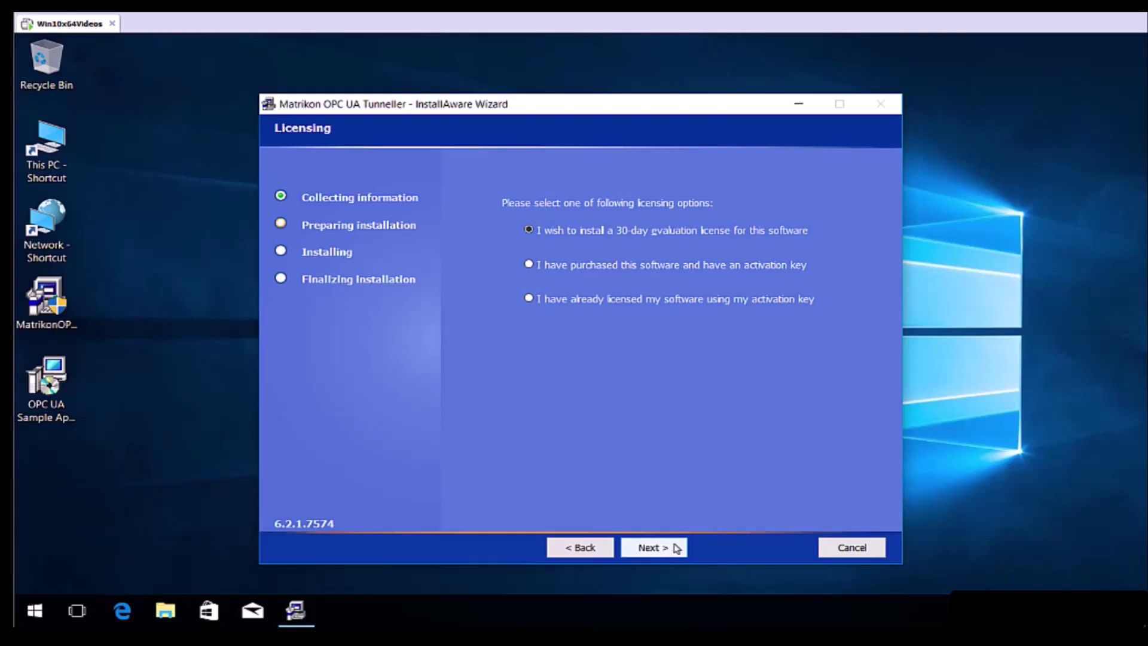
{"action": "left_click", "coordinate": [678, 550]}
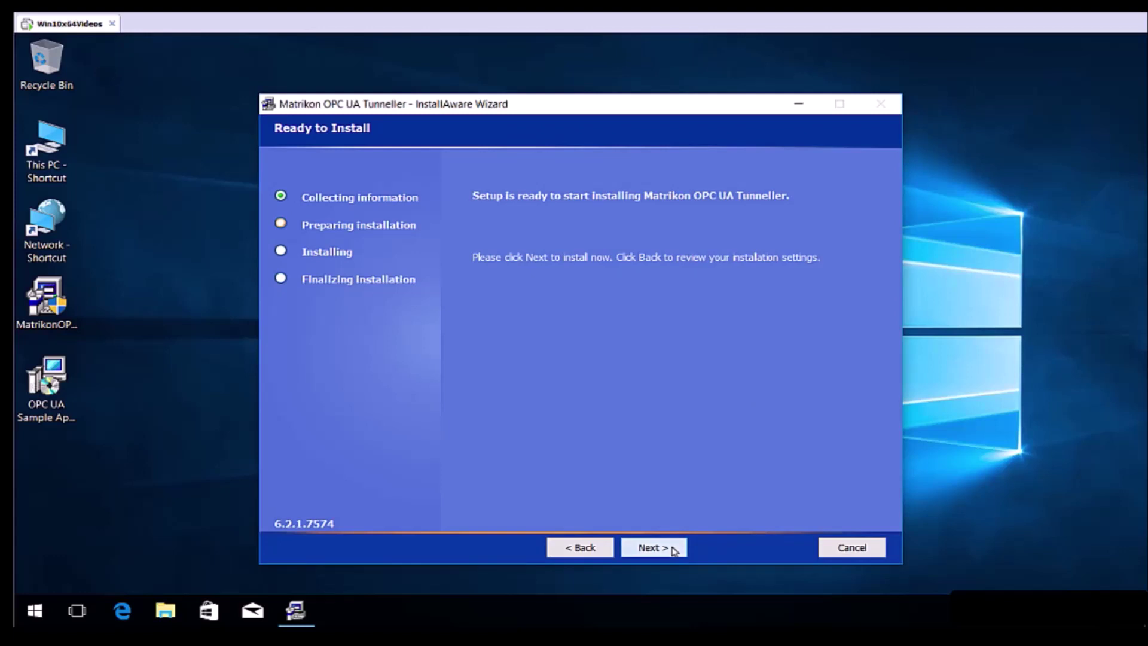
{"action": "left_click", "coordinate": [654, 548]}
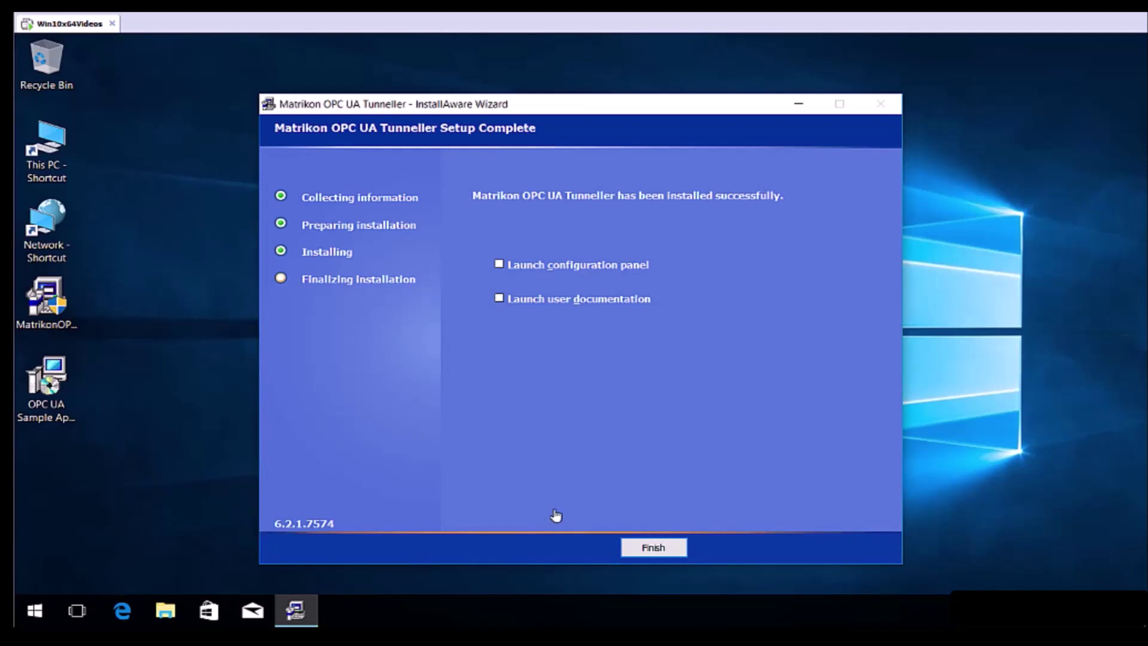
{"action": "left_click", "coordinate": [671, 553]}
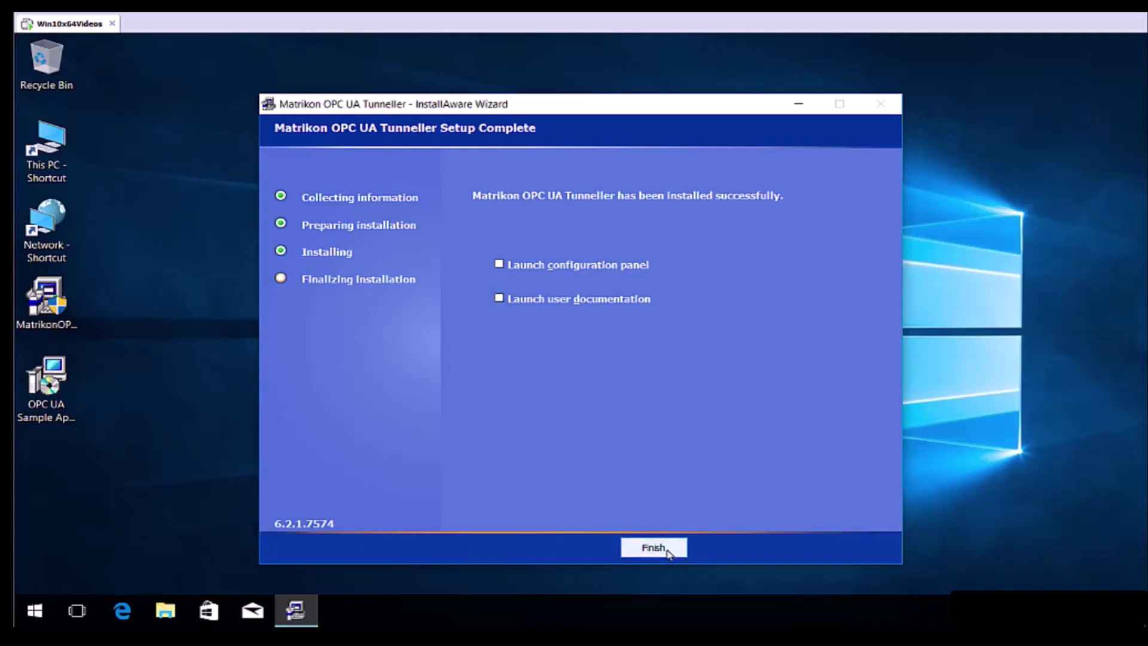